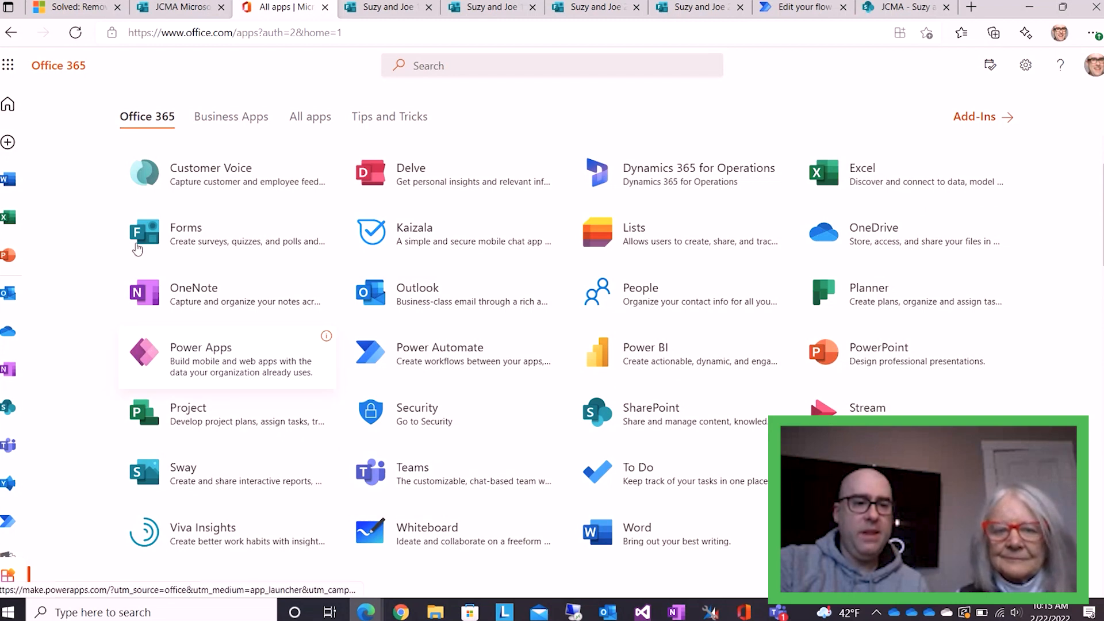
Launch Microsoft Forms from the Office 365 app list and bring up the Suzy and Joe 1 form
left_click(197, 245)
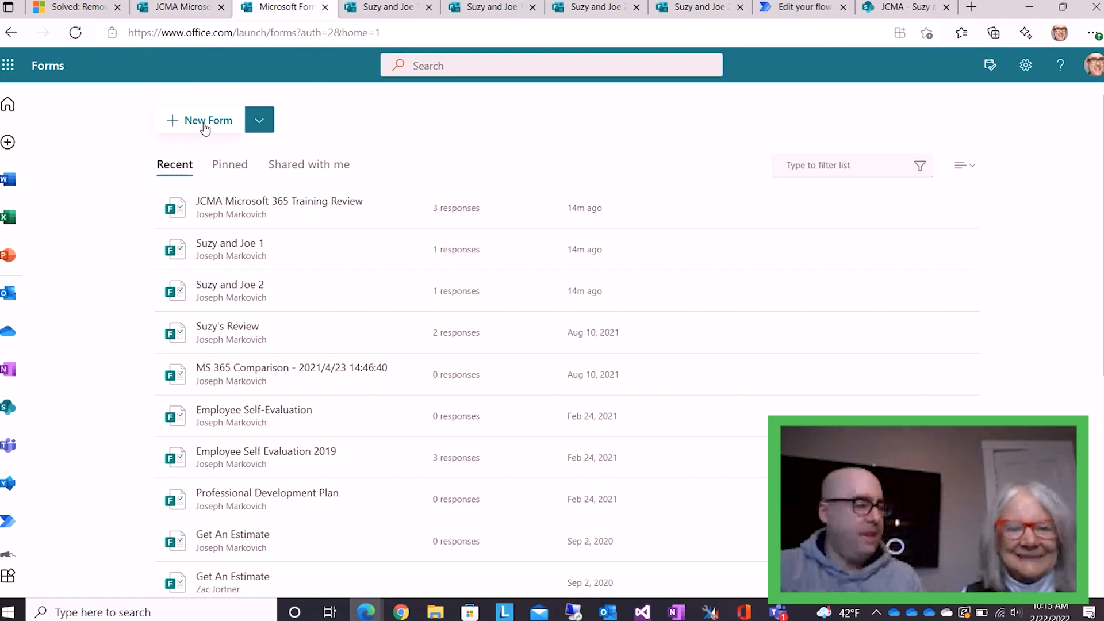
left_click(372, 17)
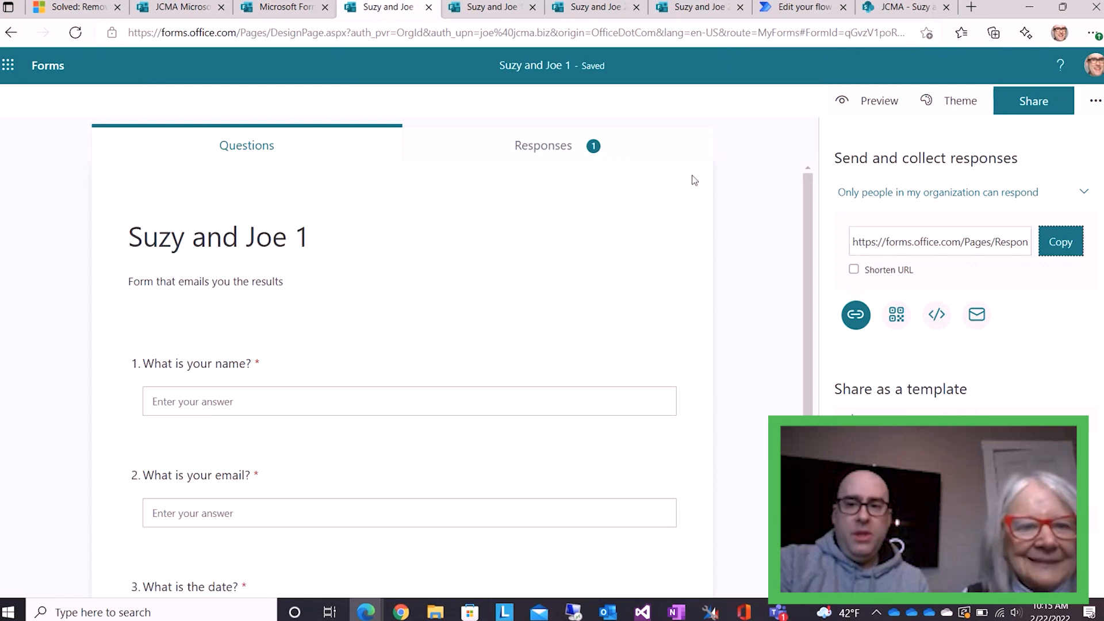
Browse the question types offered under Add new, including the extra types behind the chevron
left_click(1095, 100)
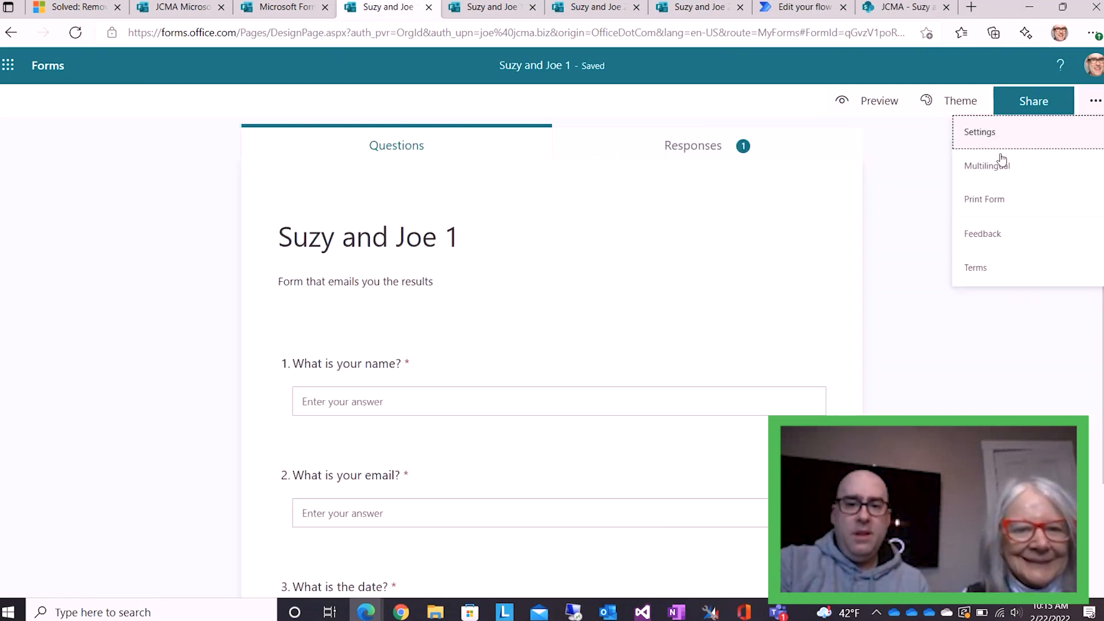
left_click(895, 354)
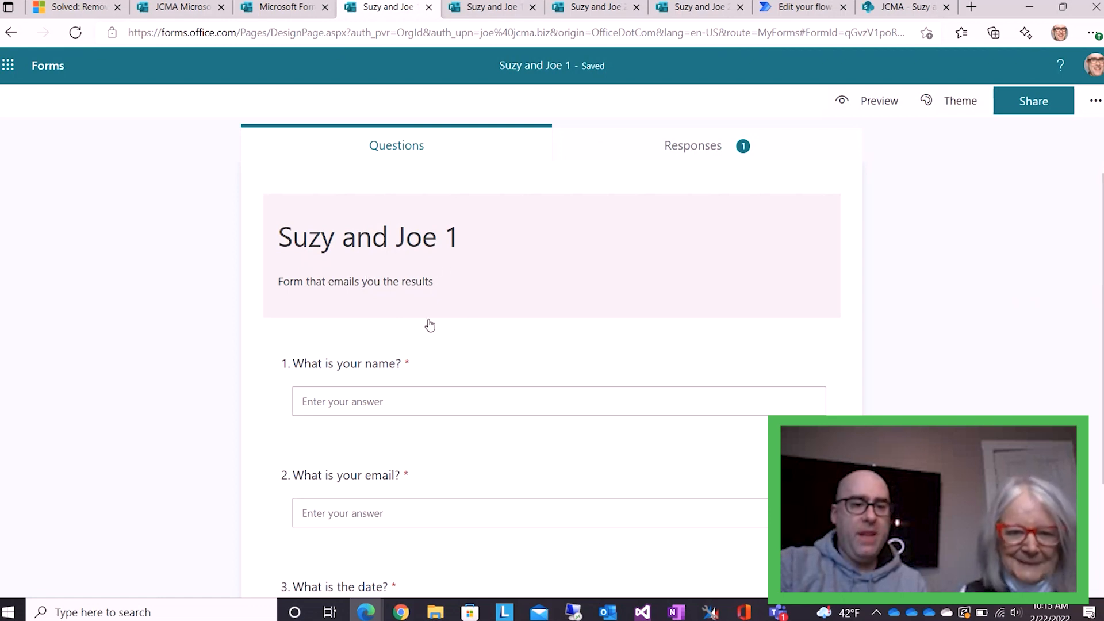
scroll(458, 389, "down", 2)
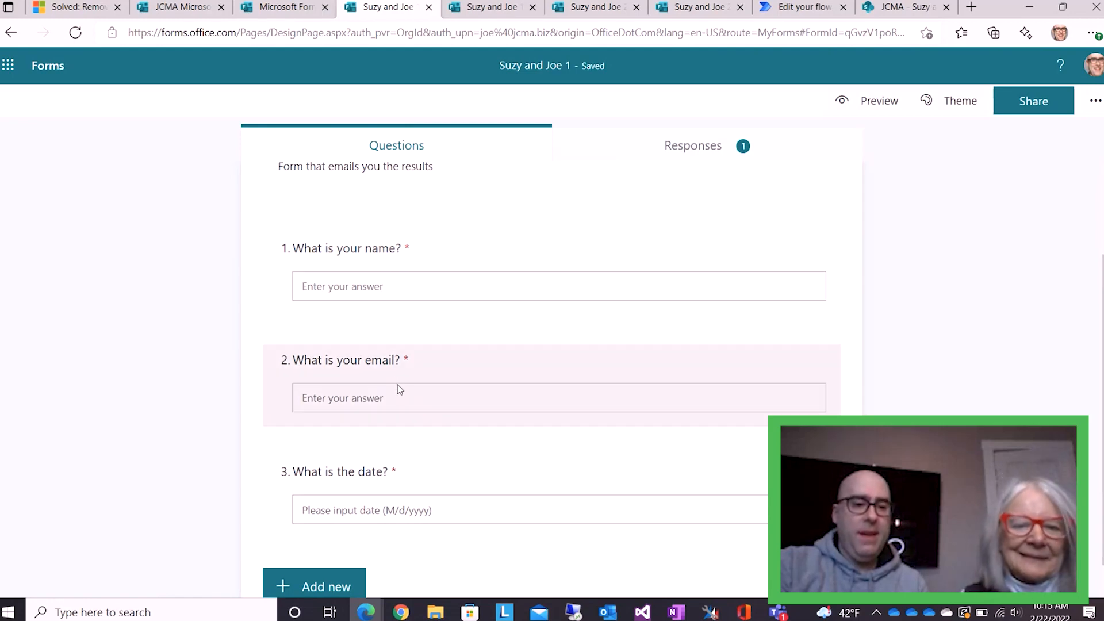
scroll(401, 483, "down", 1)
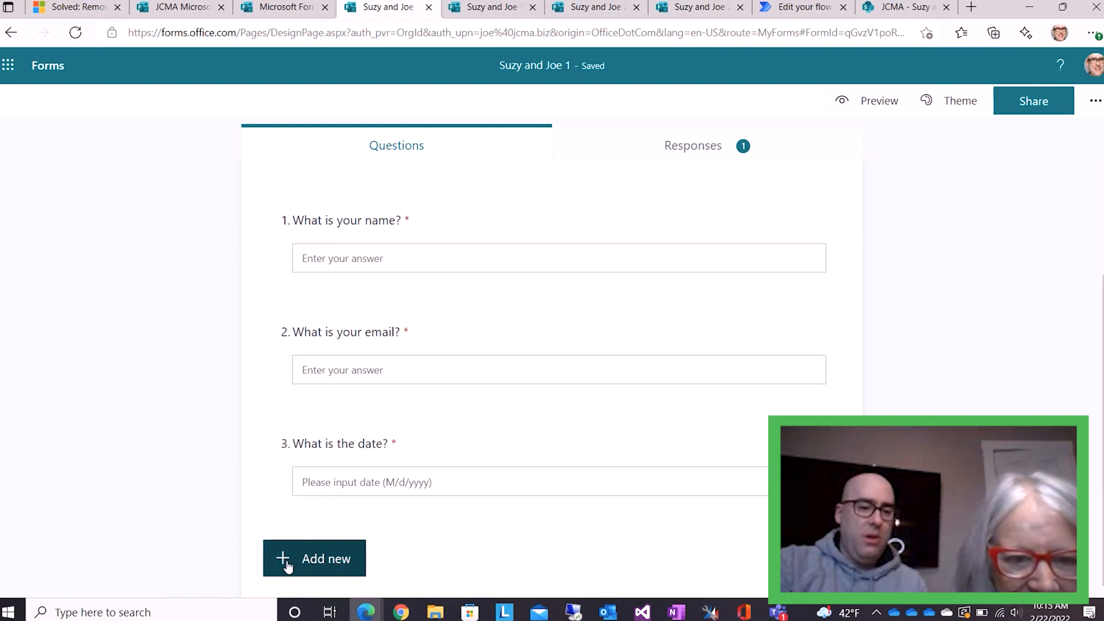
left_click(318, 564)
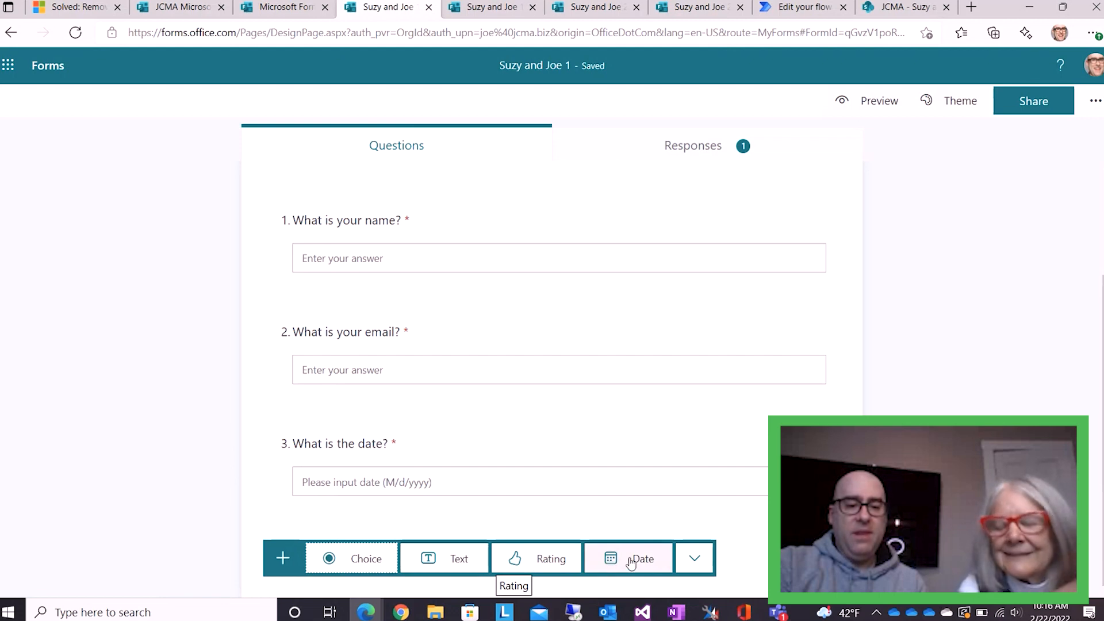
left_click(696, 559)
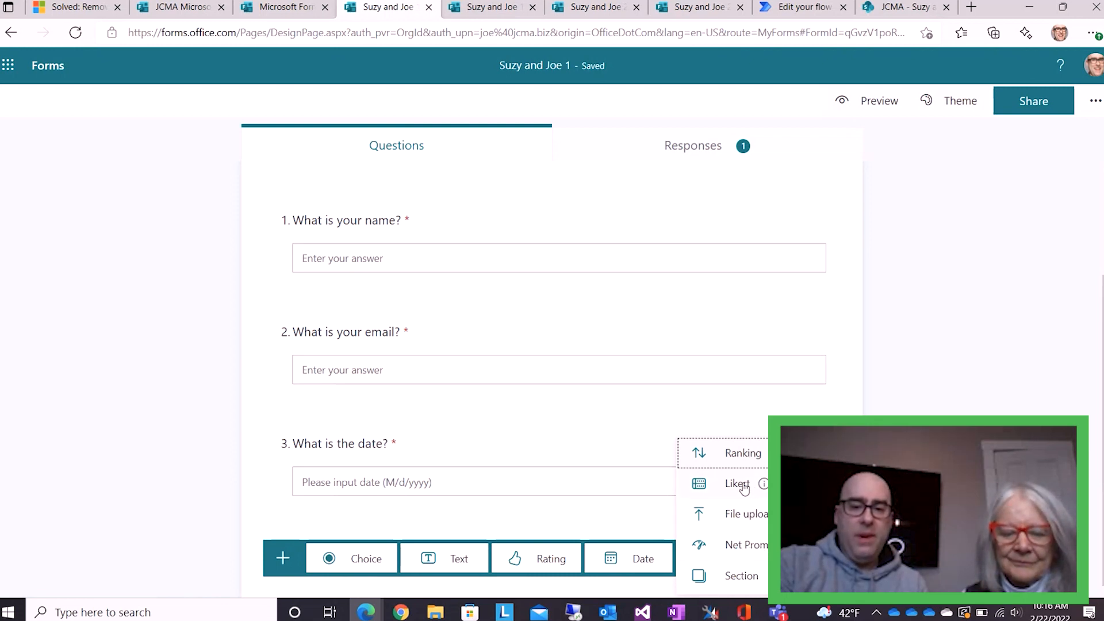
left_click(601, 526)
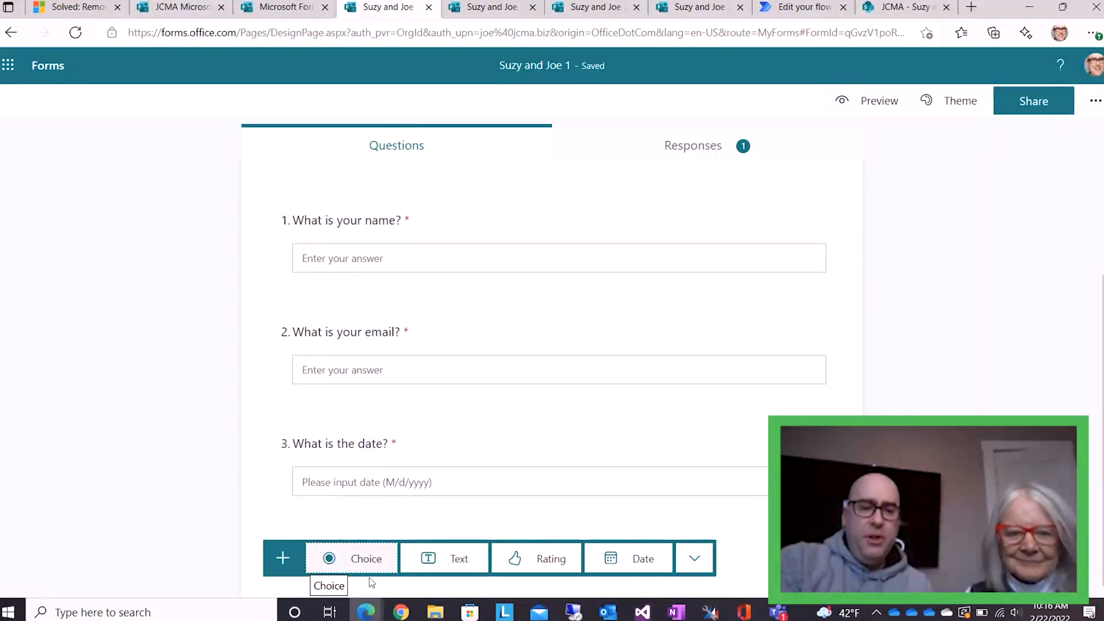
Add a trial Choice question 4 with an Other option, then delete it
left_click(345, 560)
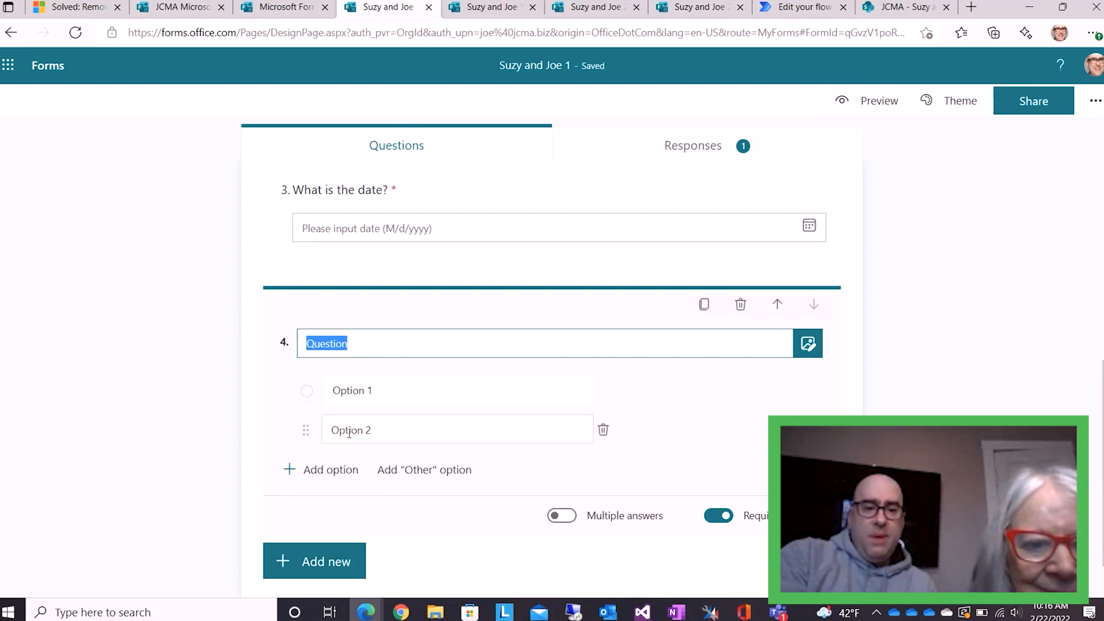
left_click(305, 391)
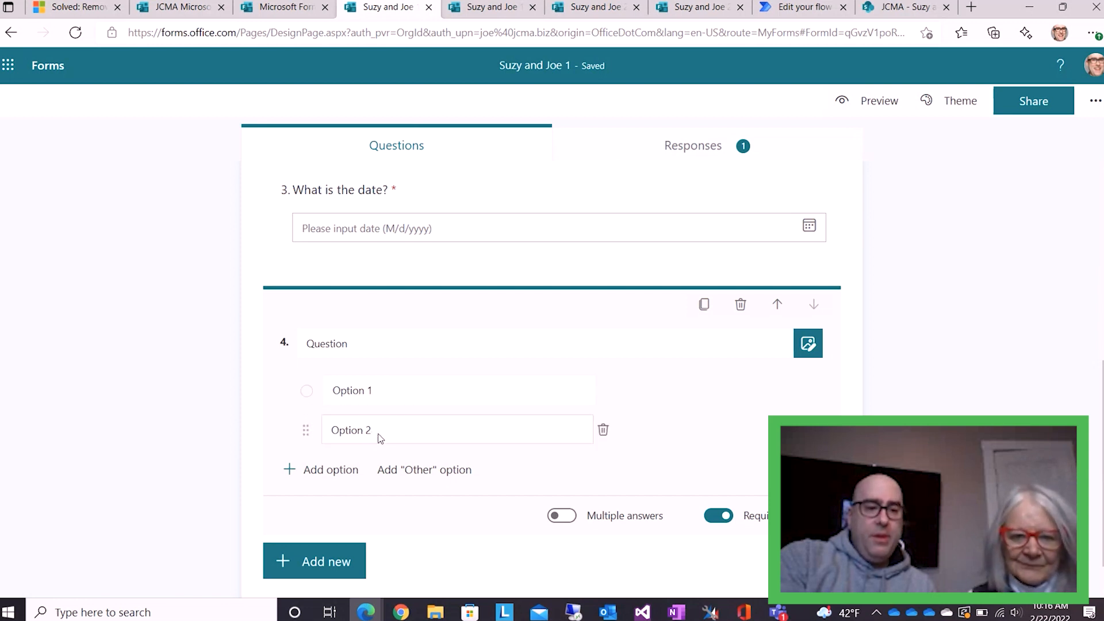
left_click(430, 477)
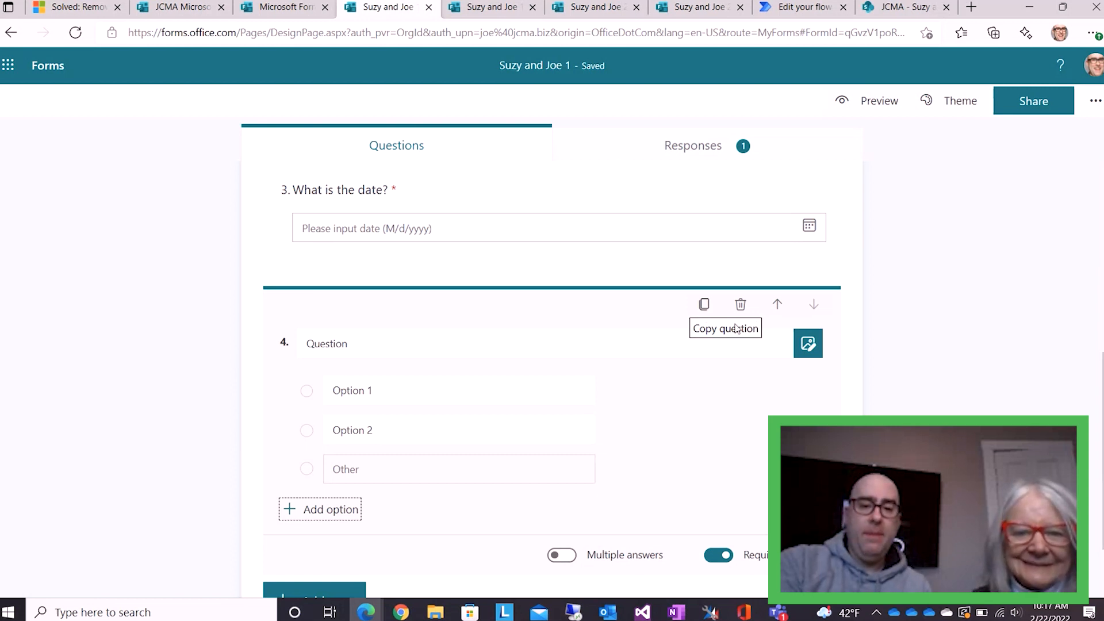
left_click(741, 306)
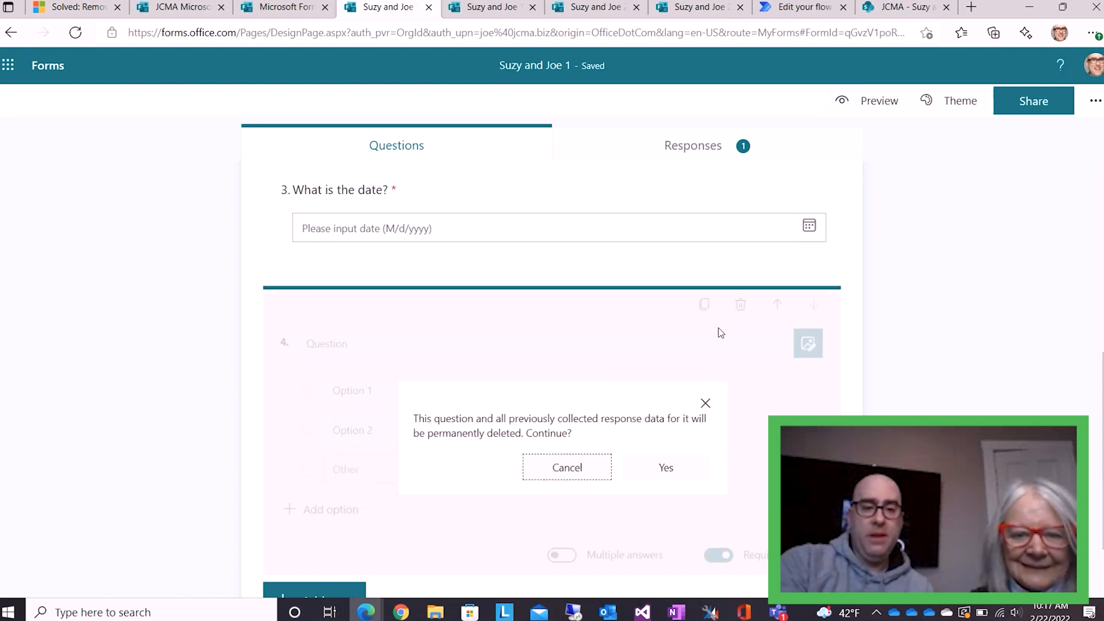
left_click(650, 469)
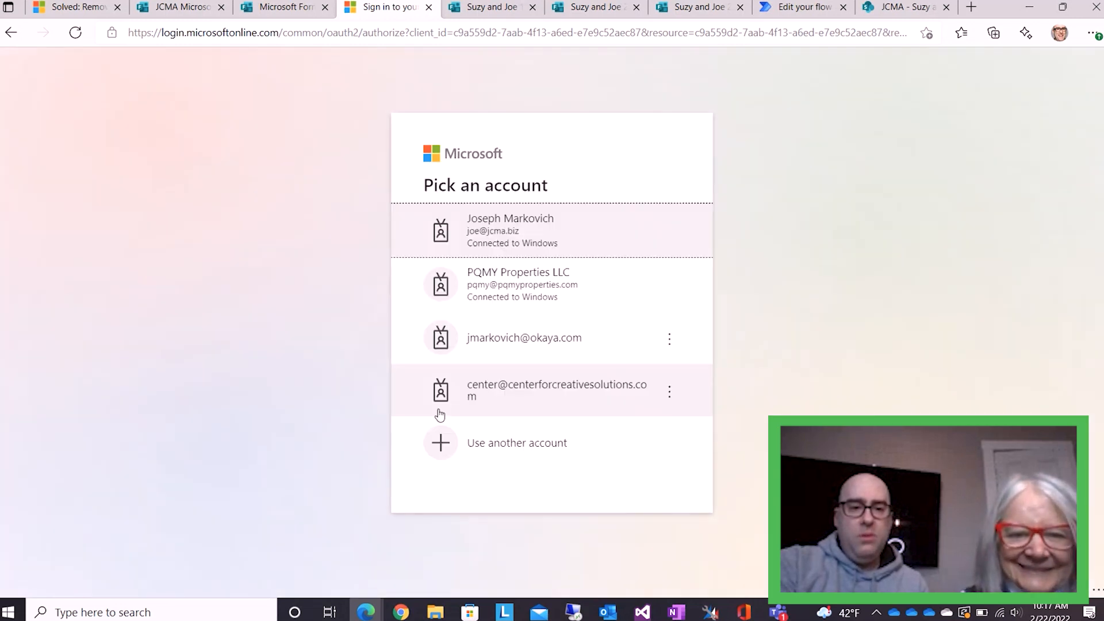
Sign in with the work account and switch to the JCMA Microsoft 365 Training Review form
left_click(515, 224)
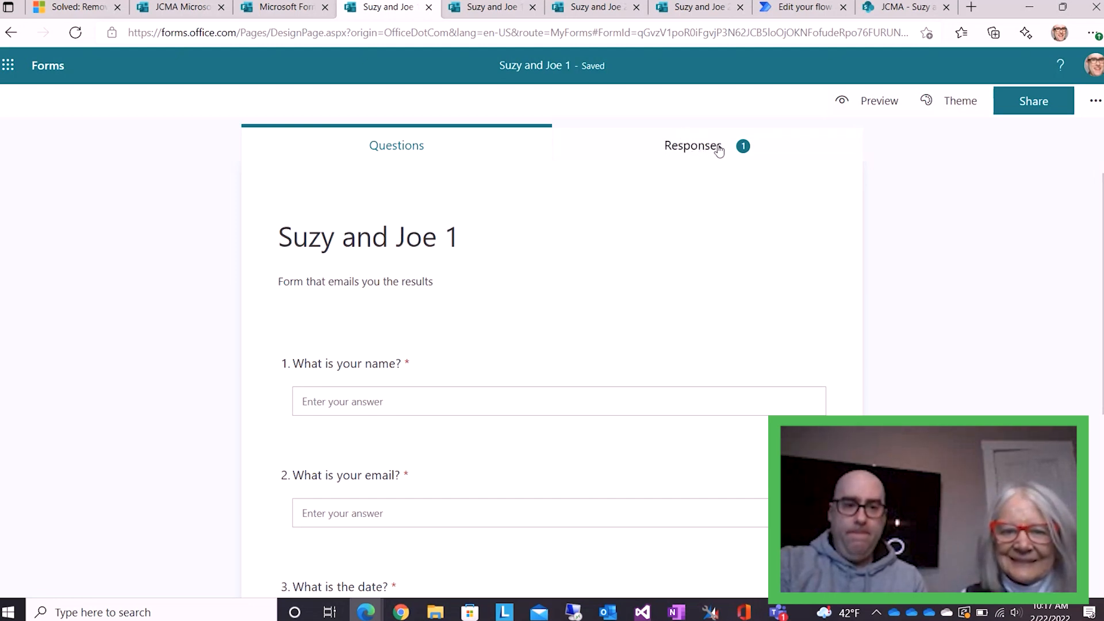
left_click(176, 14)
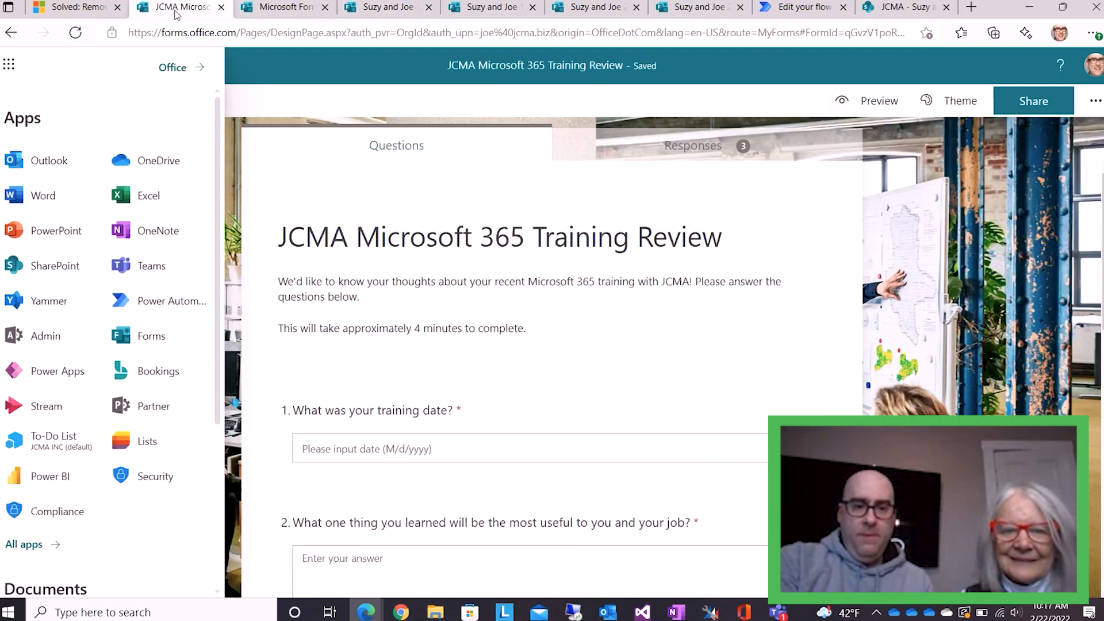
Look over the Training Review form's 3 responses, then go back to the Suzy and Joe 1 form
left_click(699, 151)
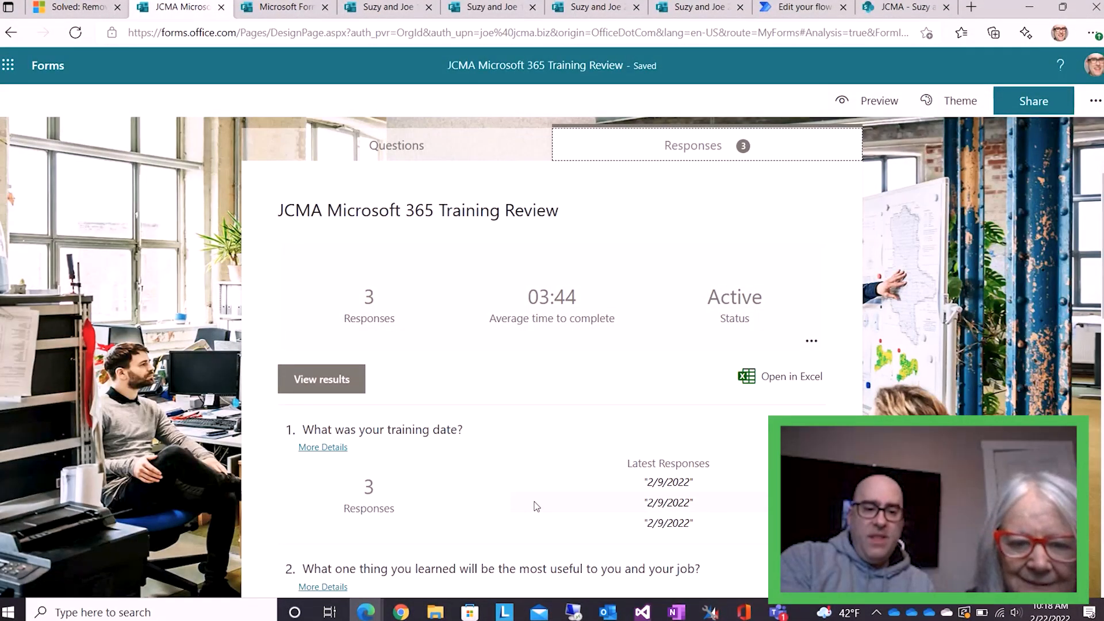
scroll(570, 477, "down", 8)
scroll(571, 482, "up", 8)
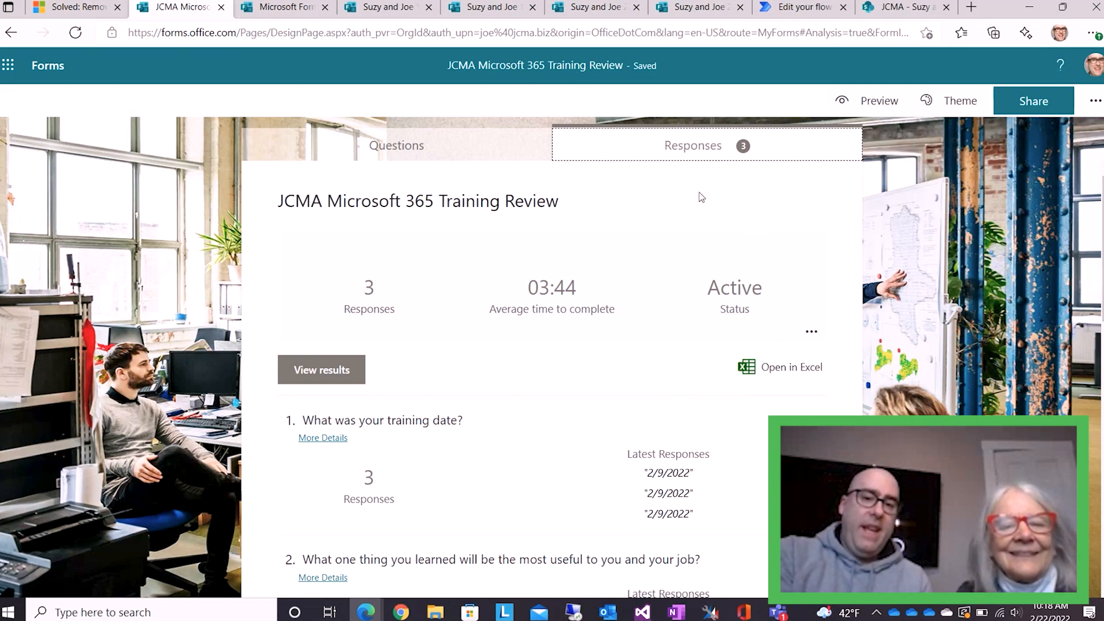
left_click(382, 8)
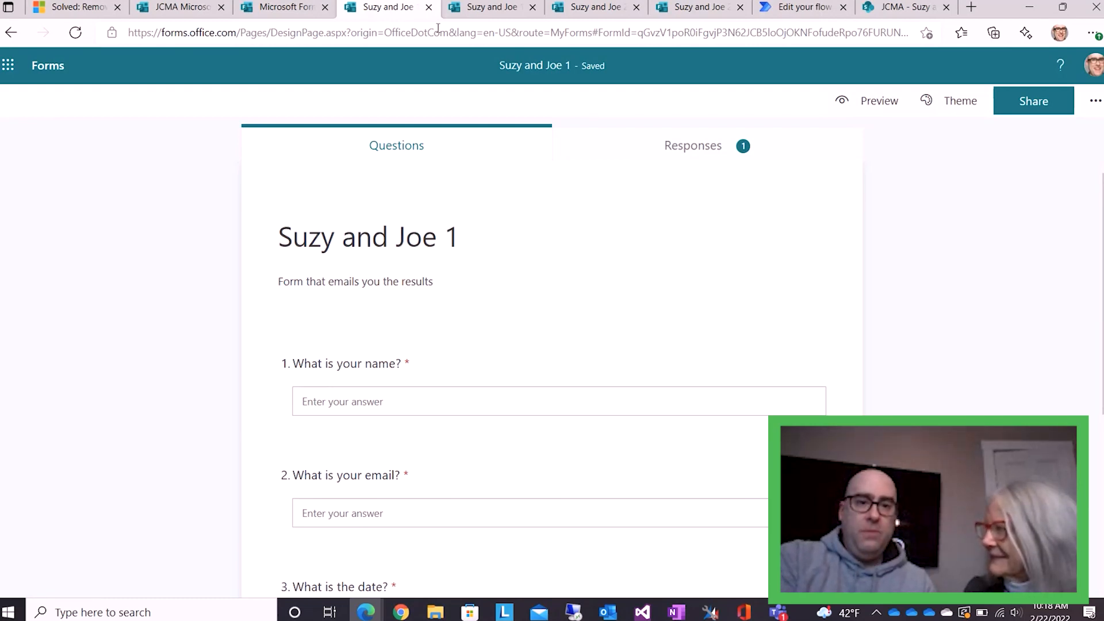
Submit a Suzy and Joe 1 test response with a name, e-mail and date 2/22/2022, then switch to Outlook
left_click(460, 13)
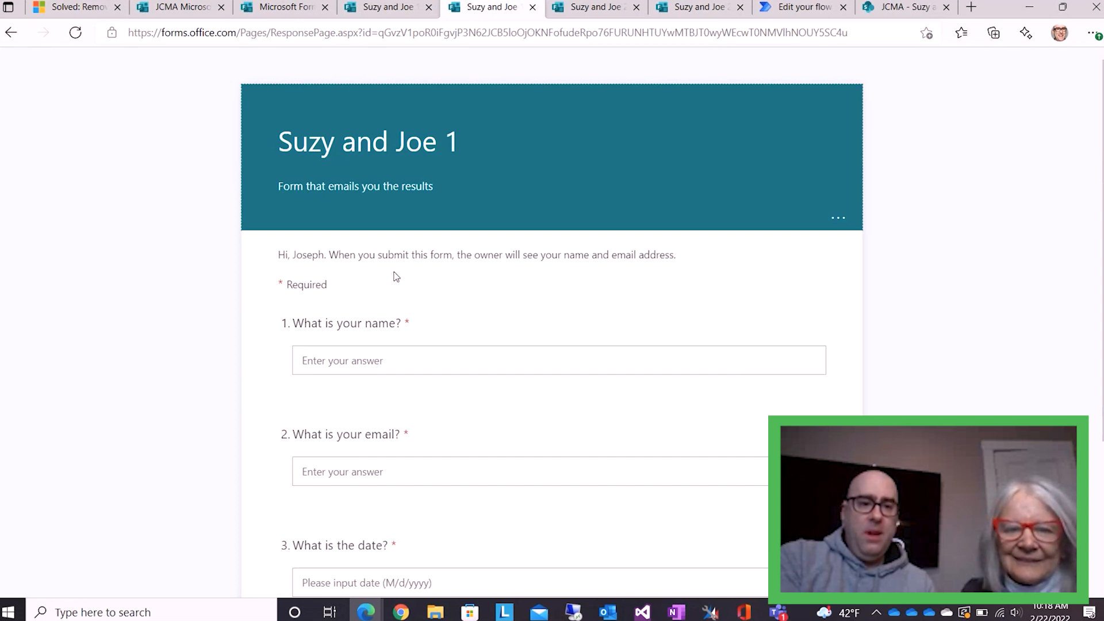
left_click(422, 356)
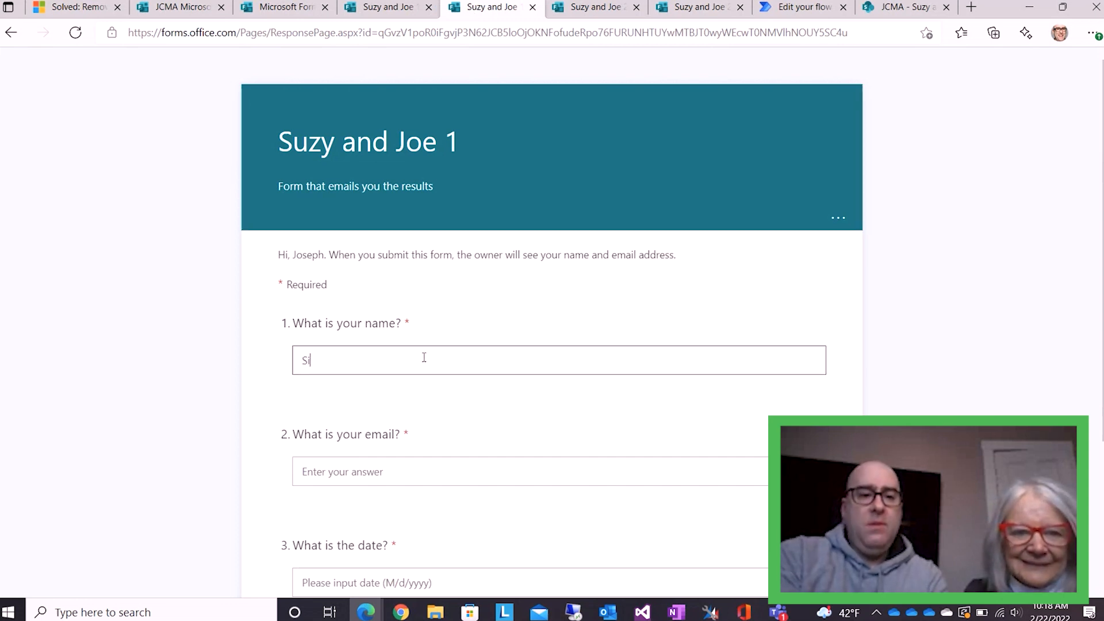
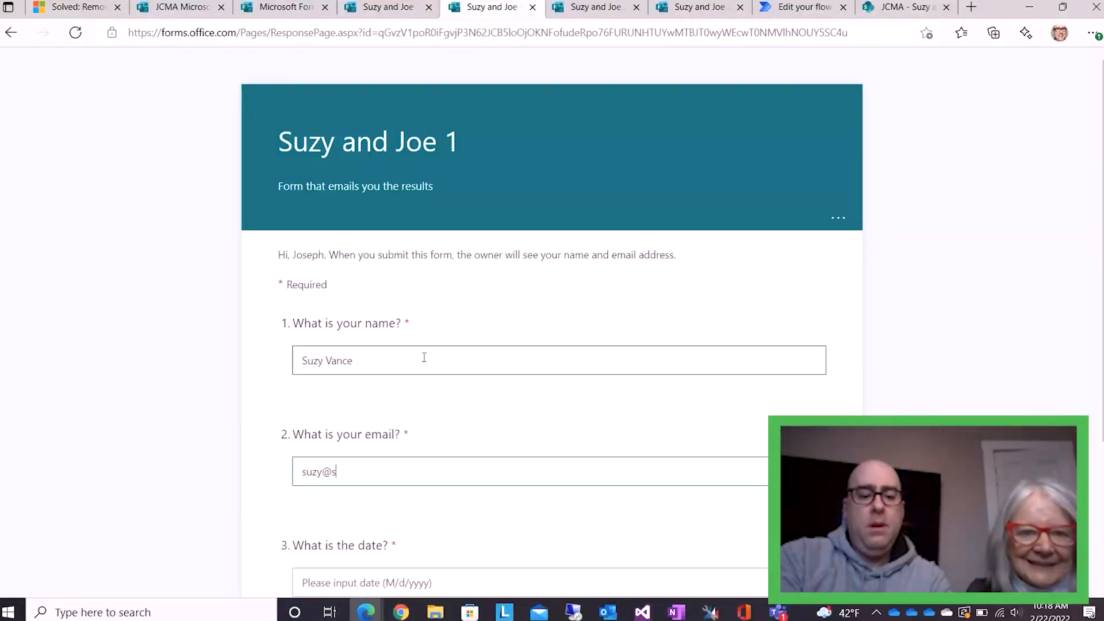
key("Tab")
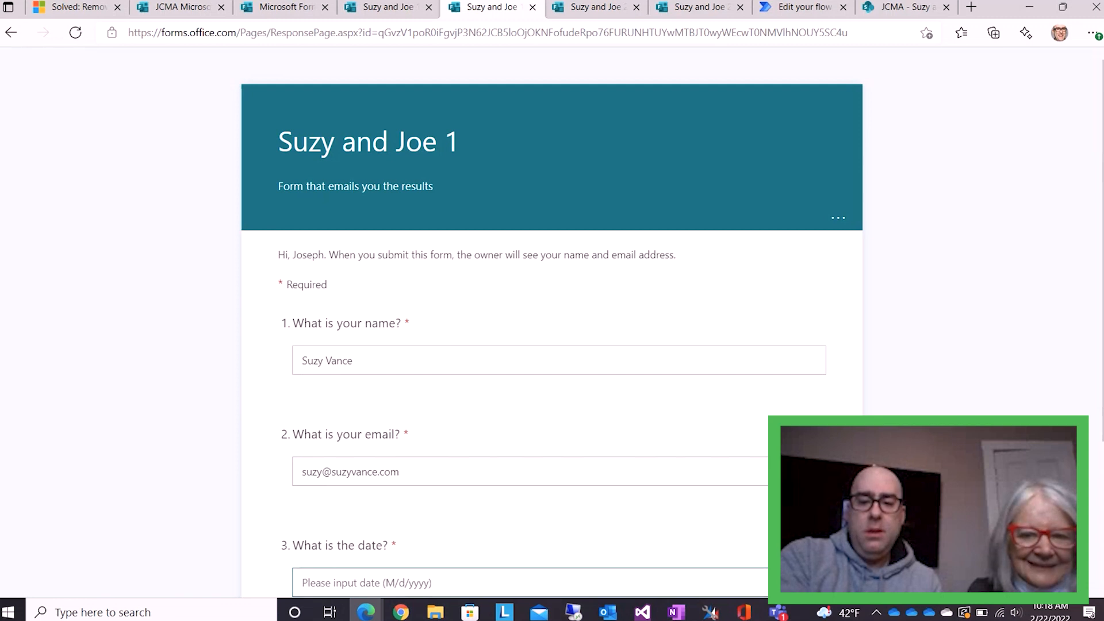
left_click(435, 582)
left_click(415, 518)
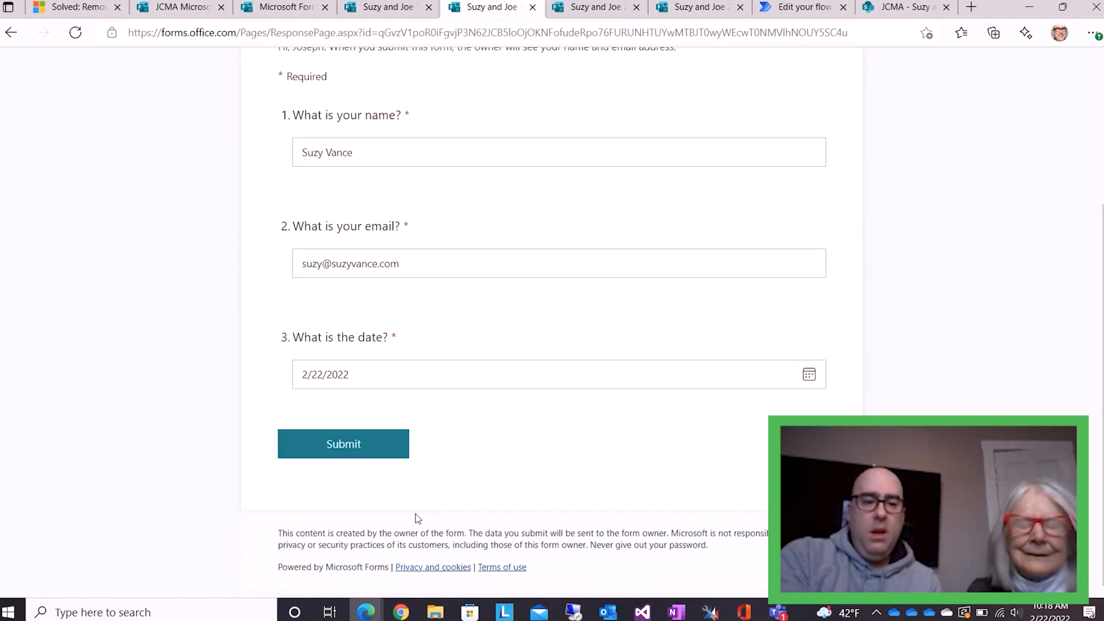
left_click(345, 452)
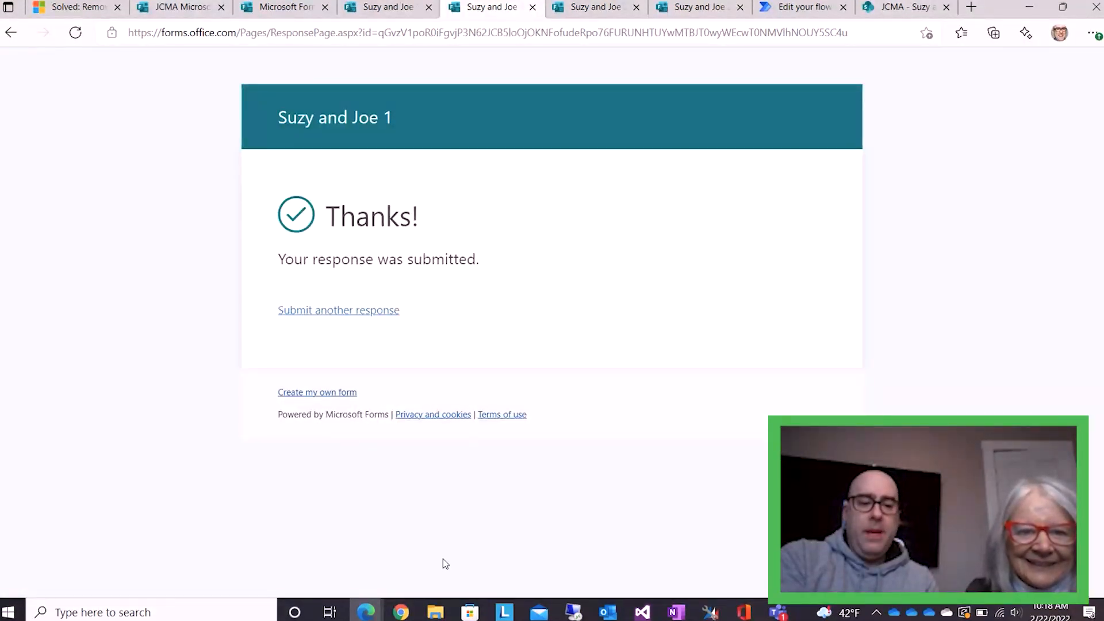
left_click(607, 612)
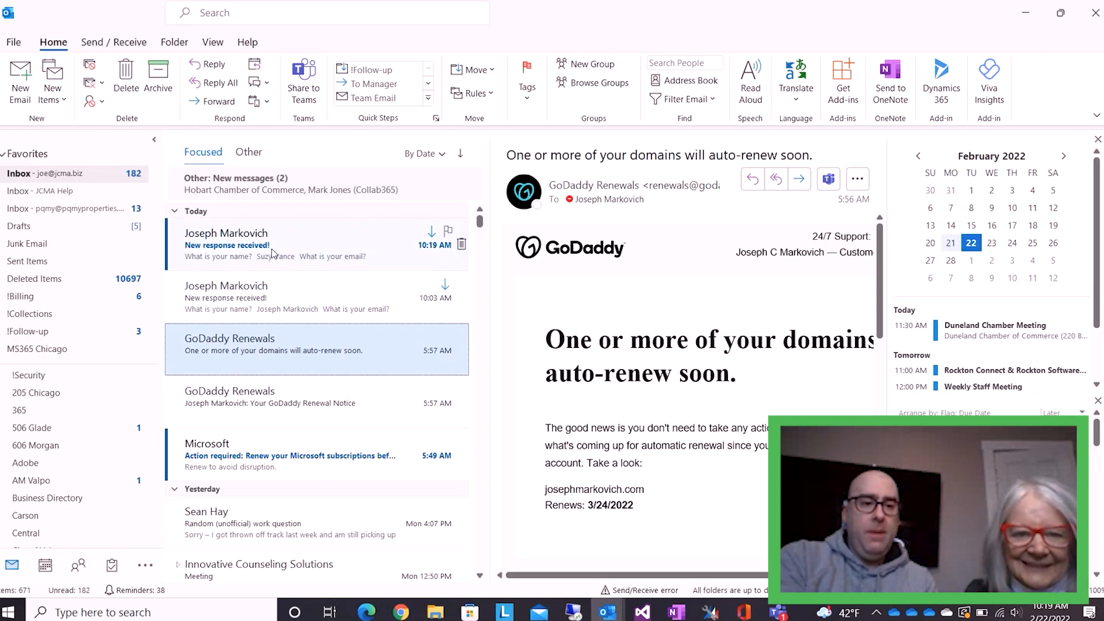
Read the newest 'New response received!' email, then return to the browser
left_click(271, 249)
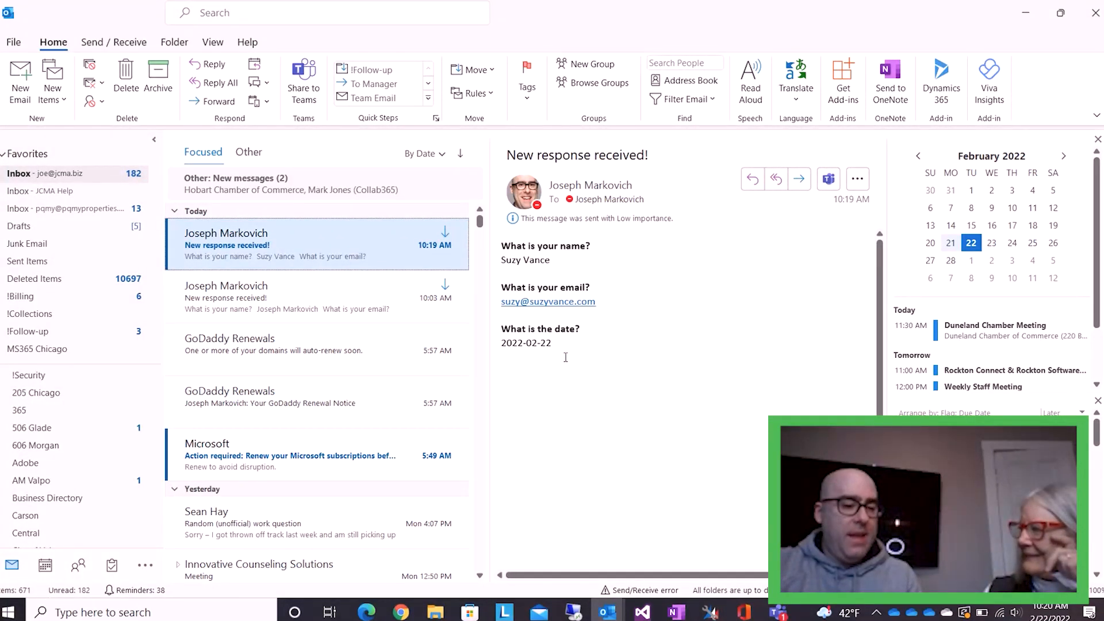
left_click(369, 612)
Open the 'When response submitted send email' flow in the Power Automate editor
left_click(365, 554)
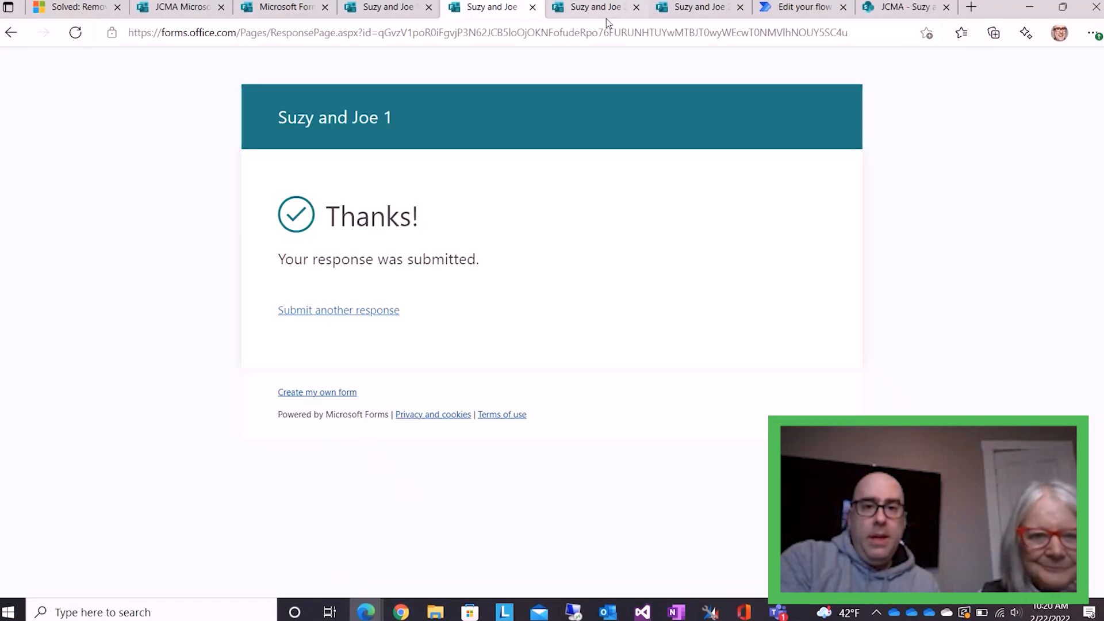
left_click(773, 7)
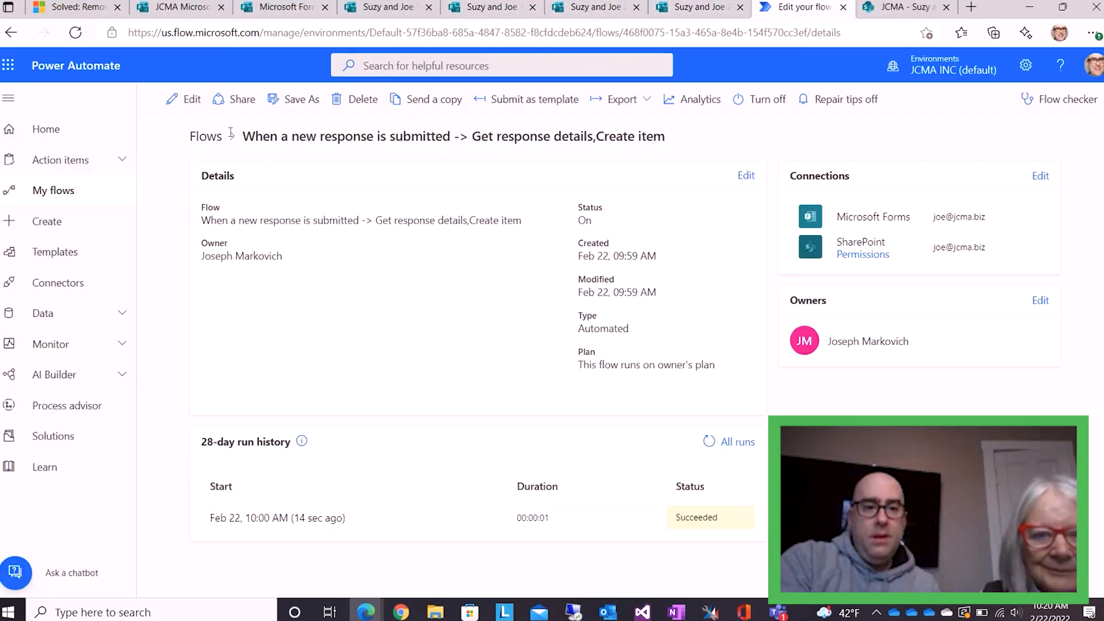
left_click(208, 138)
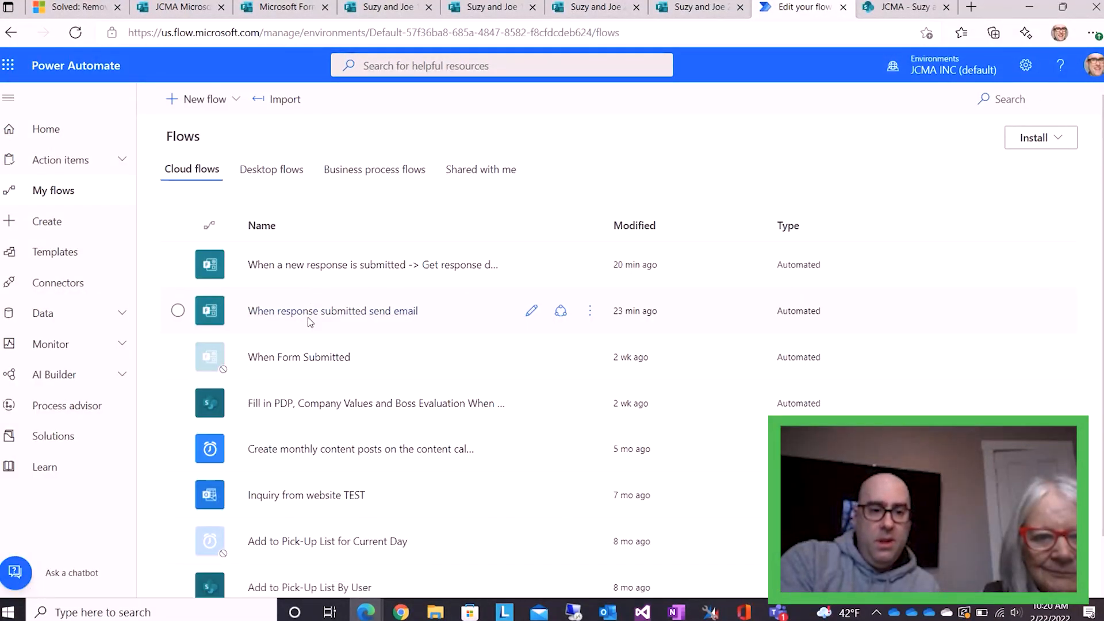
left_click(308, 318)
left_click(324, 312)
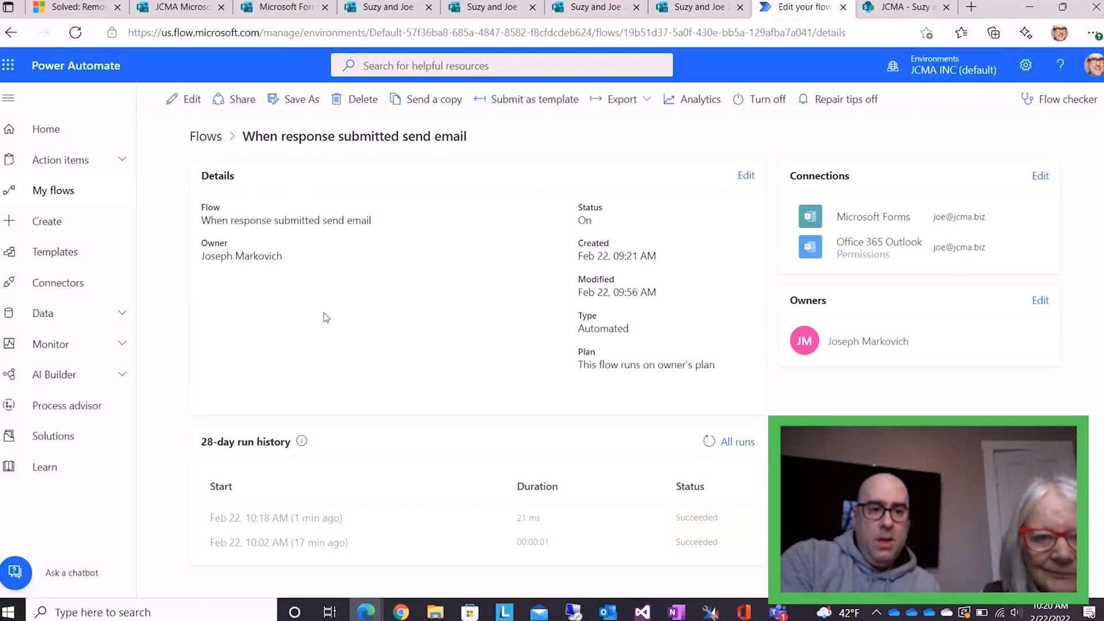
left_click(185, 99)
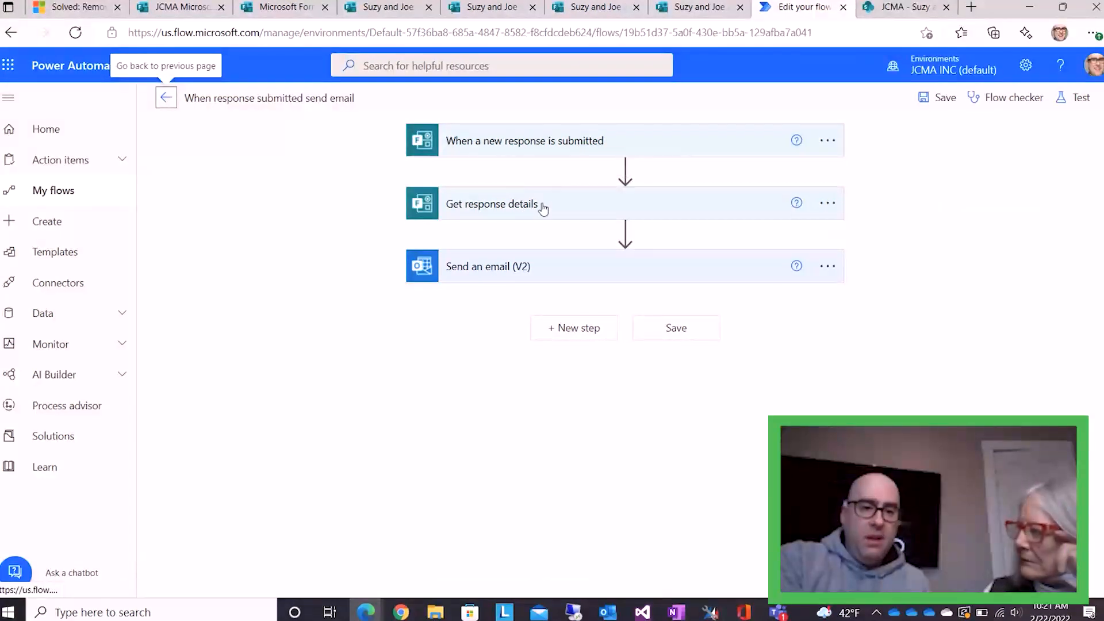
Inspect the Send an email (V2) fields, then open the 'Get response details,Create item' flow's details
left_click(554, 270)
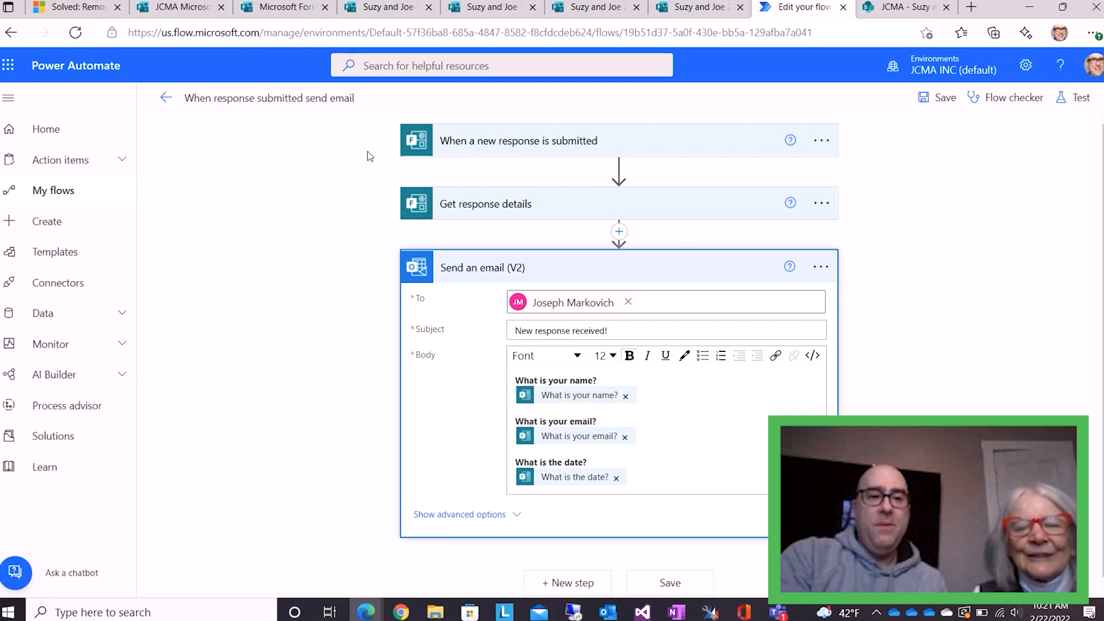
left_click(165, 97)
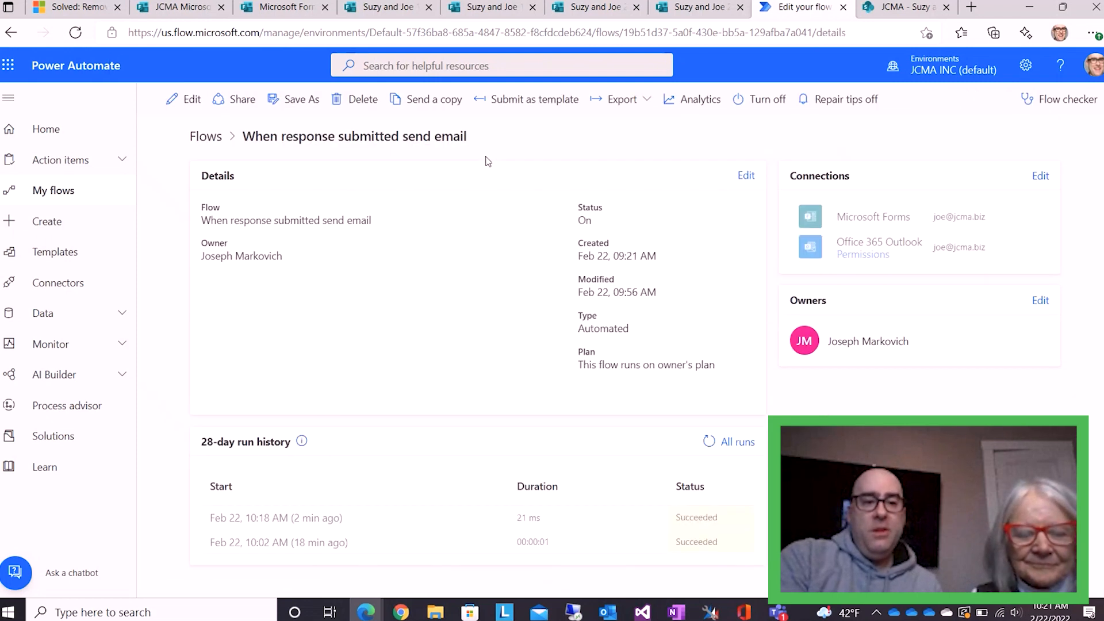
left_click(205, 136)
left_click(383, 266)
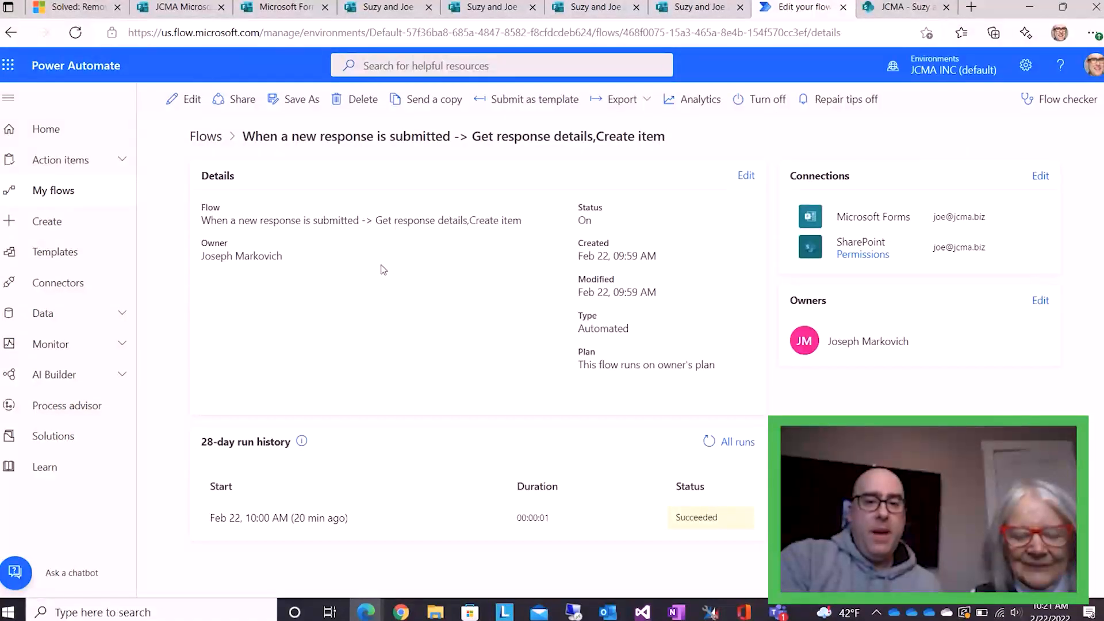
left_click(881, 9)
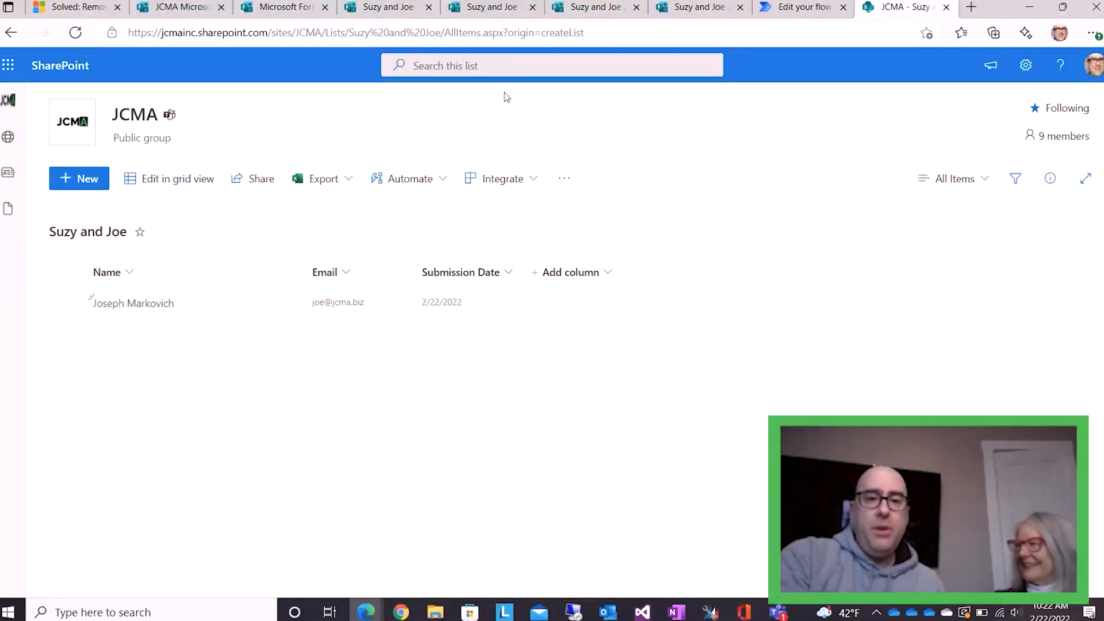
On the Suzy and Joe 2 form, enter a test name and e-mail address
left_click(665, 12)
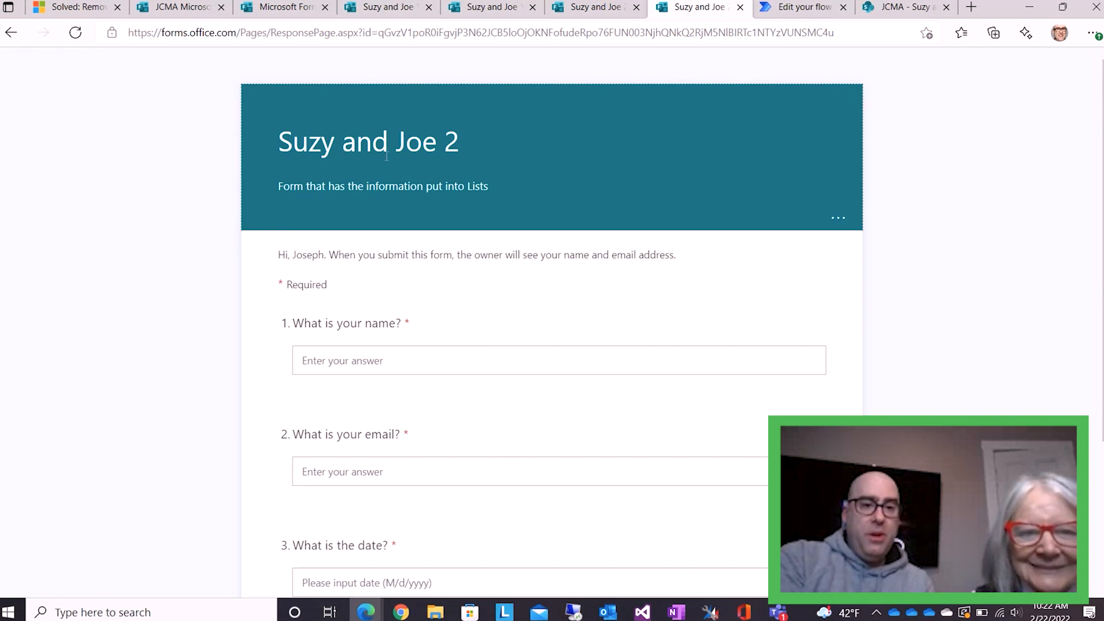
left_click(403, 360)
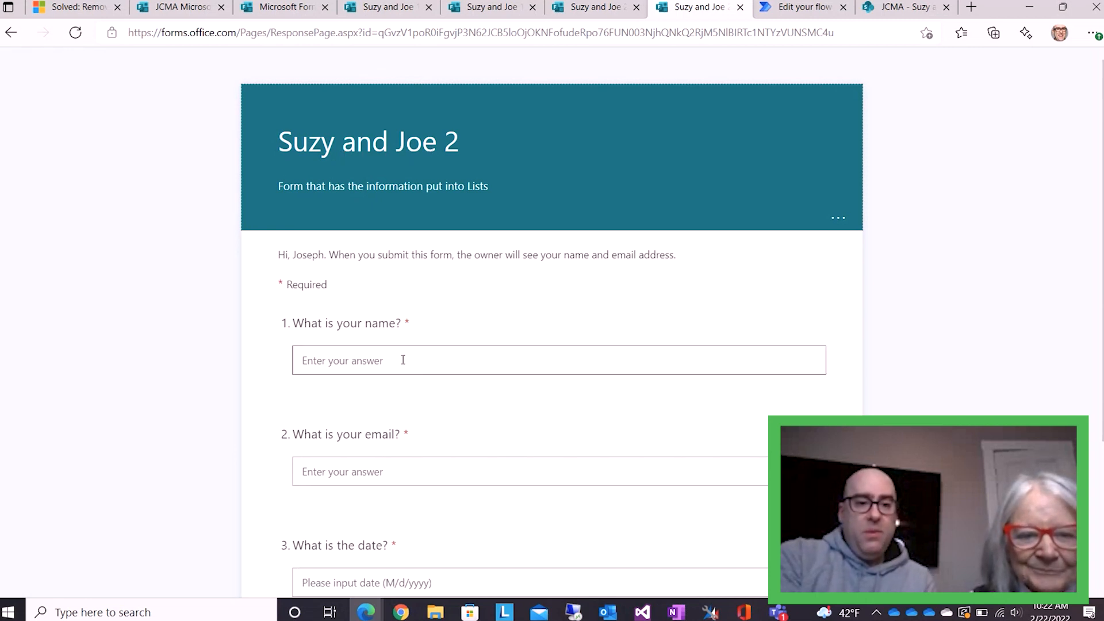
type("Suz")
key("BackSpace")
key("BackSpace")
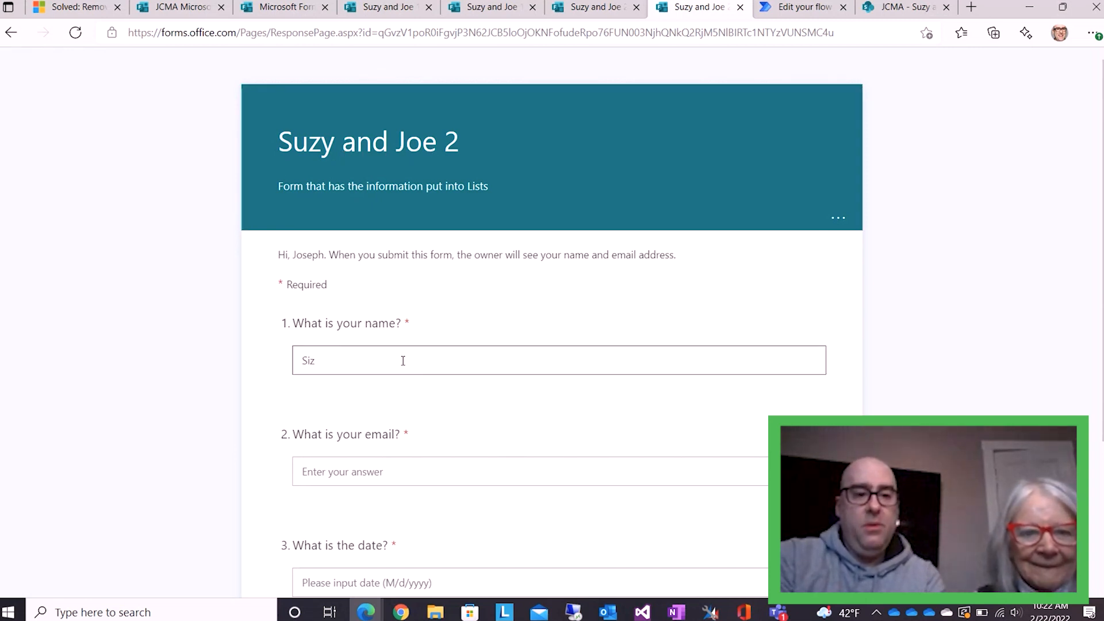
key("Tab")
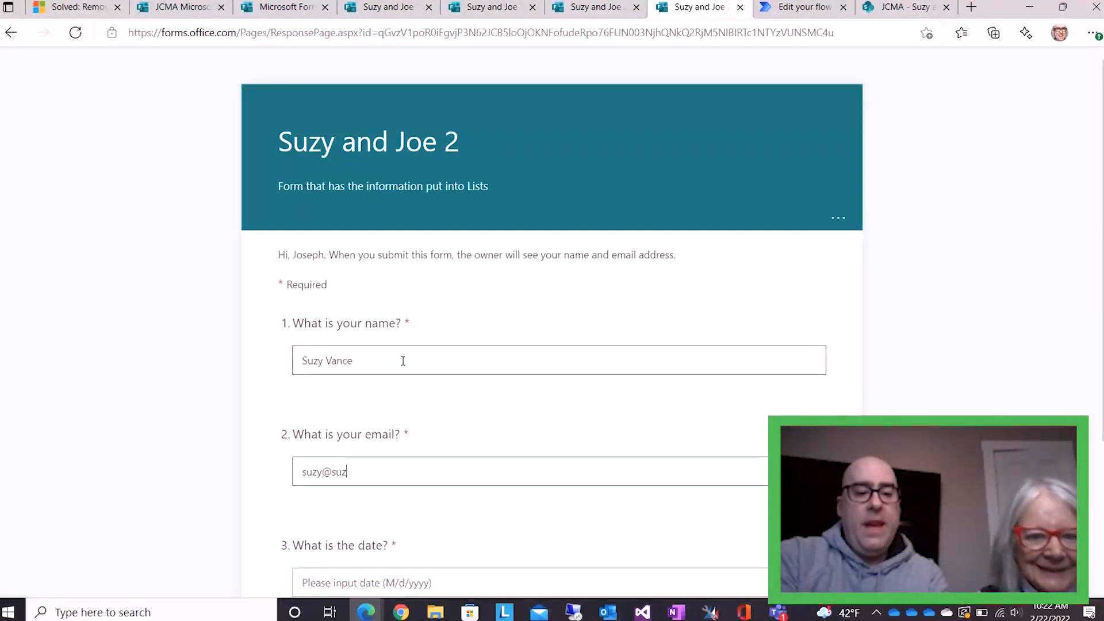
Set the date answer to 2/22/2022, submit the response, and return to the SharePoint list
key("Tab")
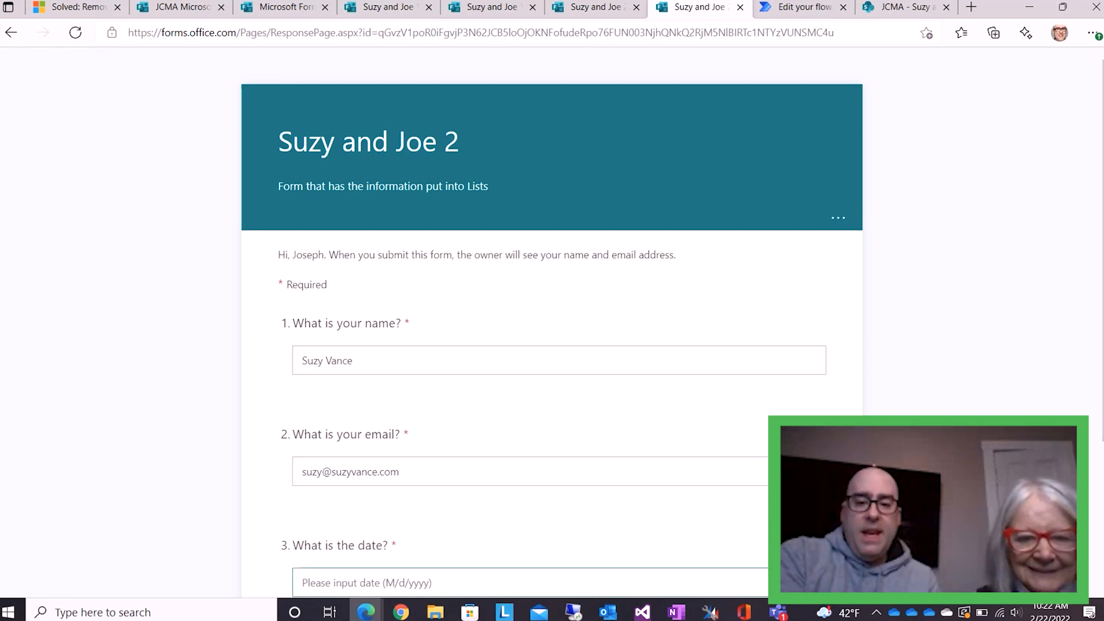
left_click(809, 583)
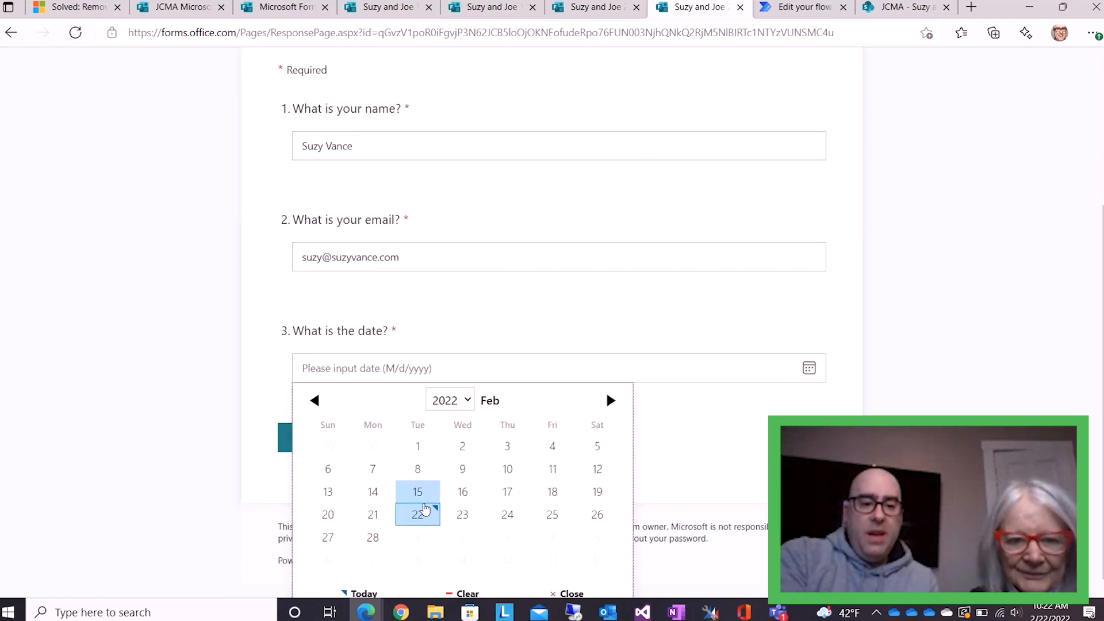
left_click(425, 508)
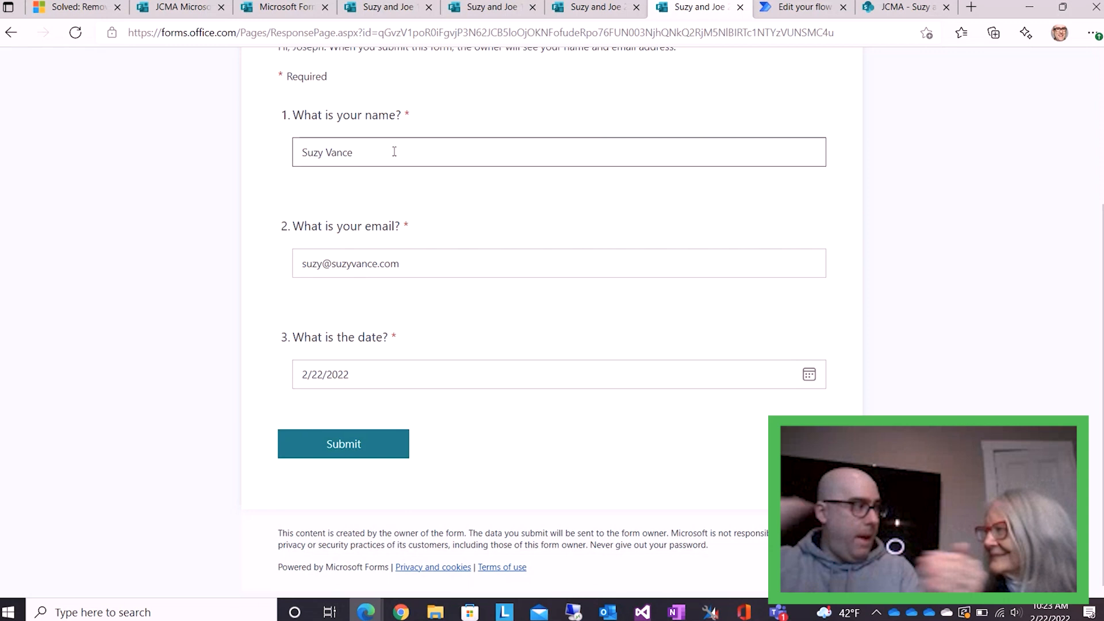
left_click(347, 445)
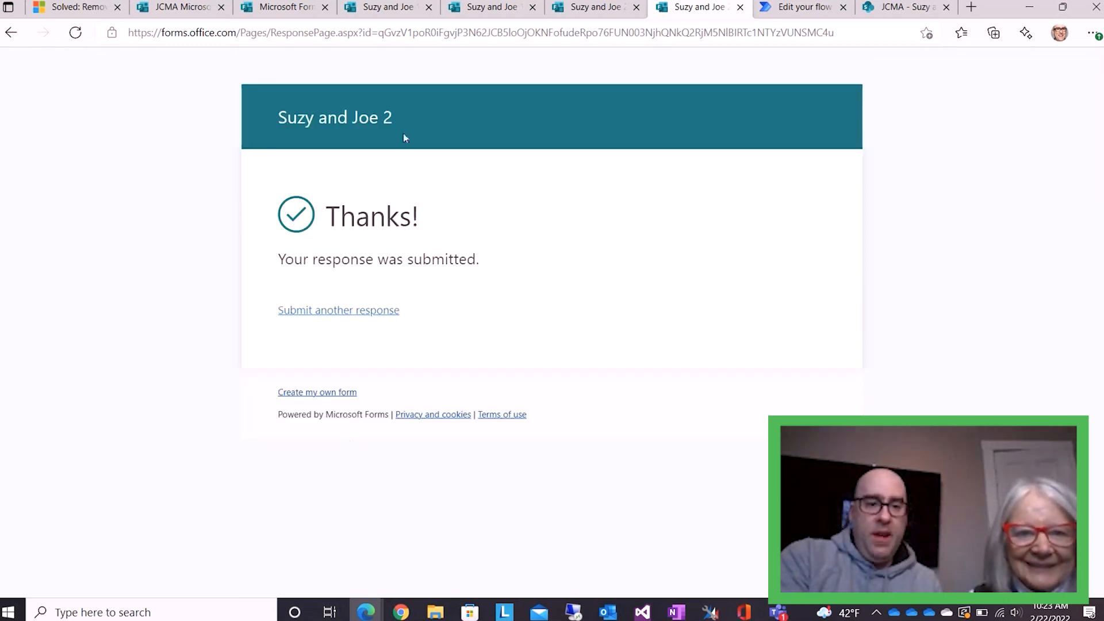
left_click(904, 7)
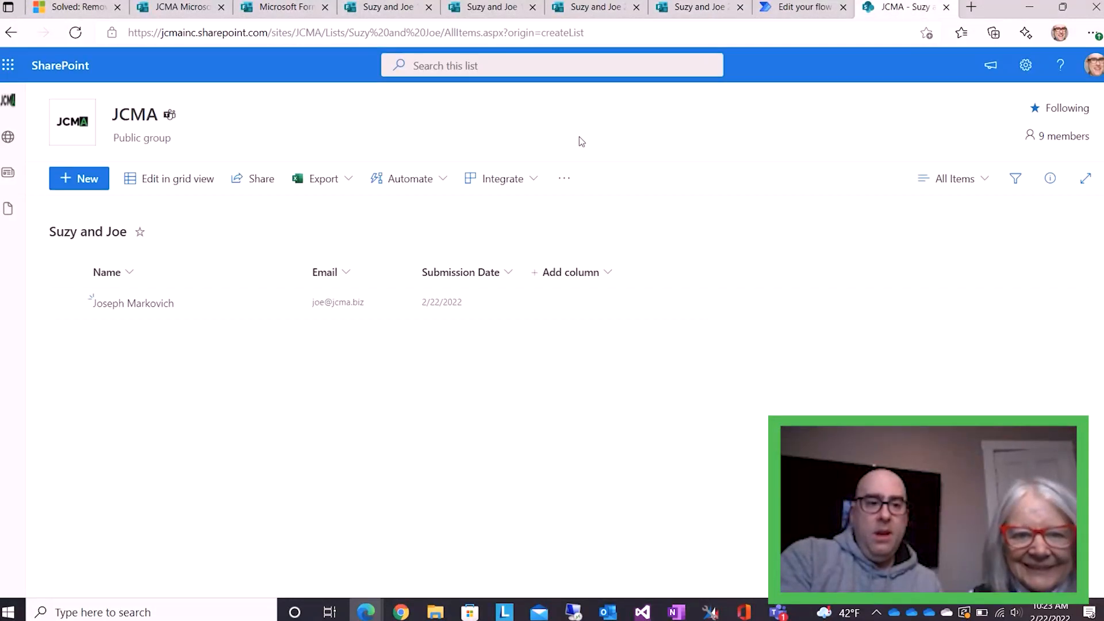
Refresh the SharePoint list to reveal the second entry, then return to the Create item flow's details
left_click(75, 32)
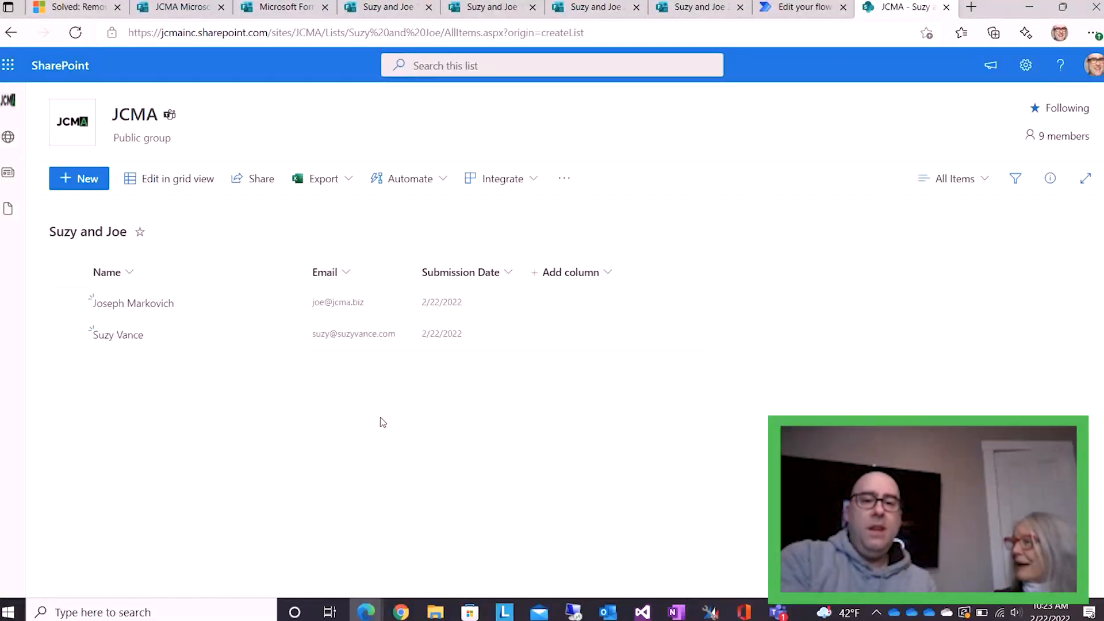
left_click(780, 15)
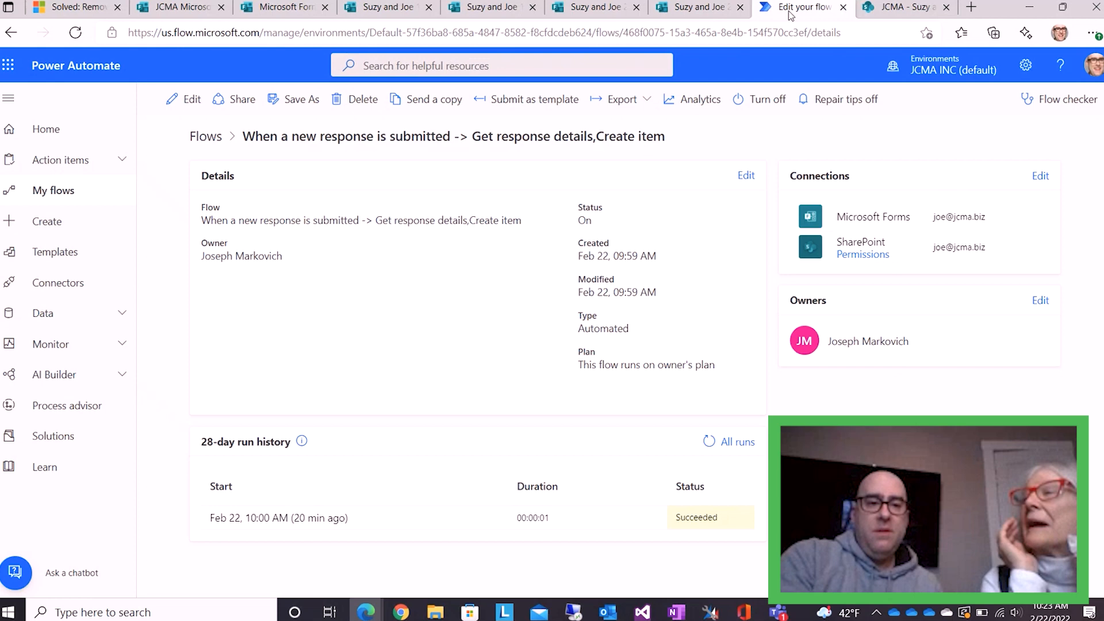
Inspect the Create item step's field mappings, then check the two list rows dated 2/22/2022
left_click(191, 106)
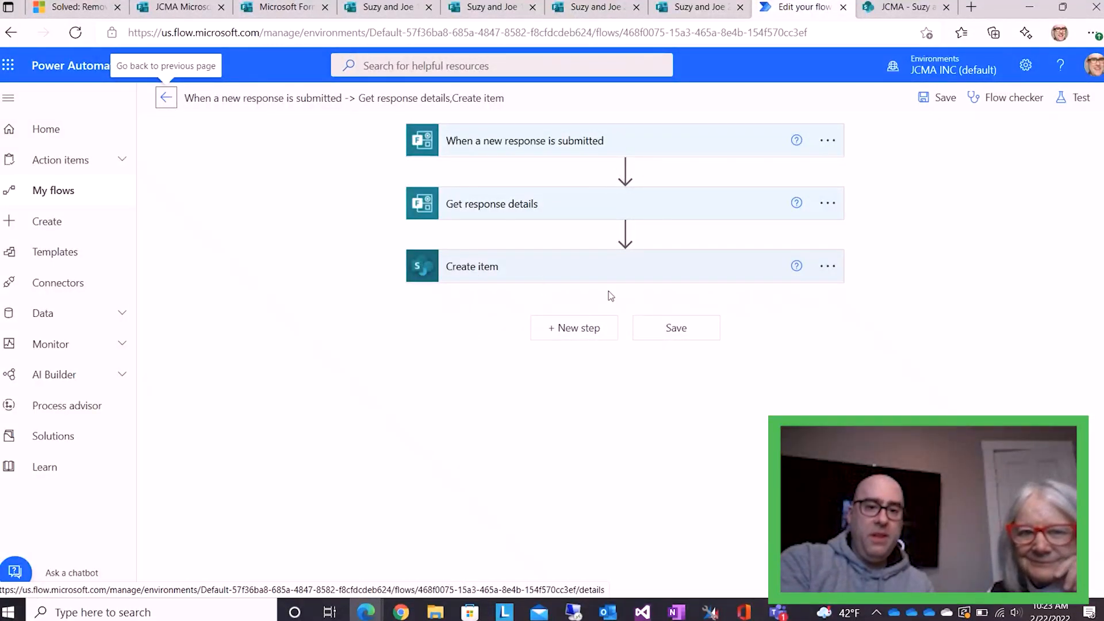
left_click(520, 275)
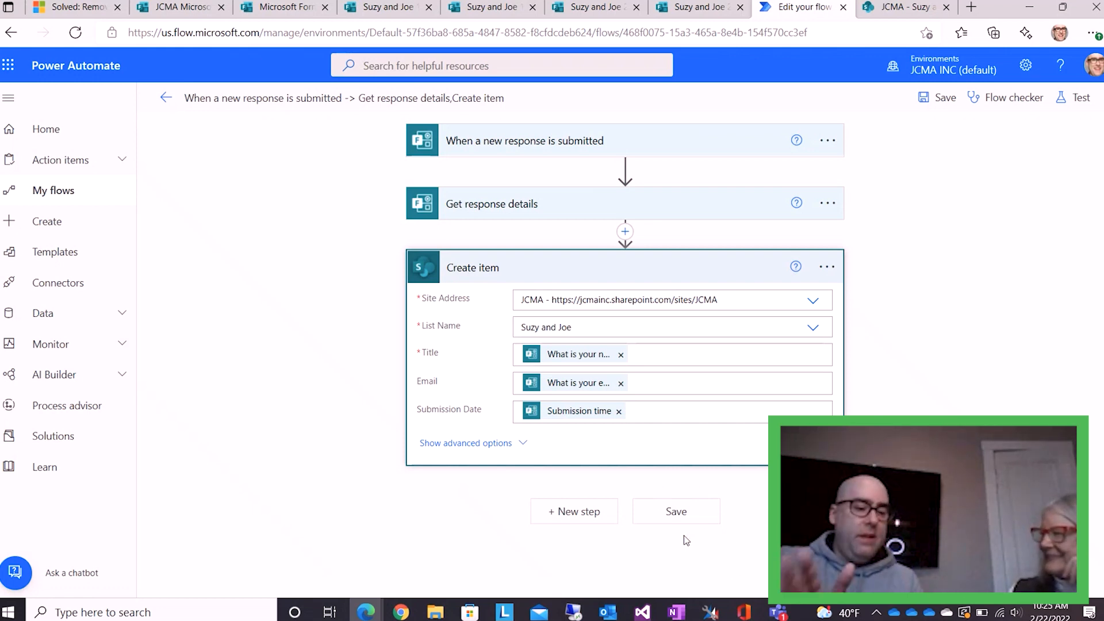
left_click(906, 7)
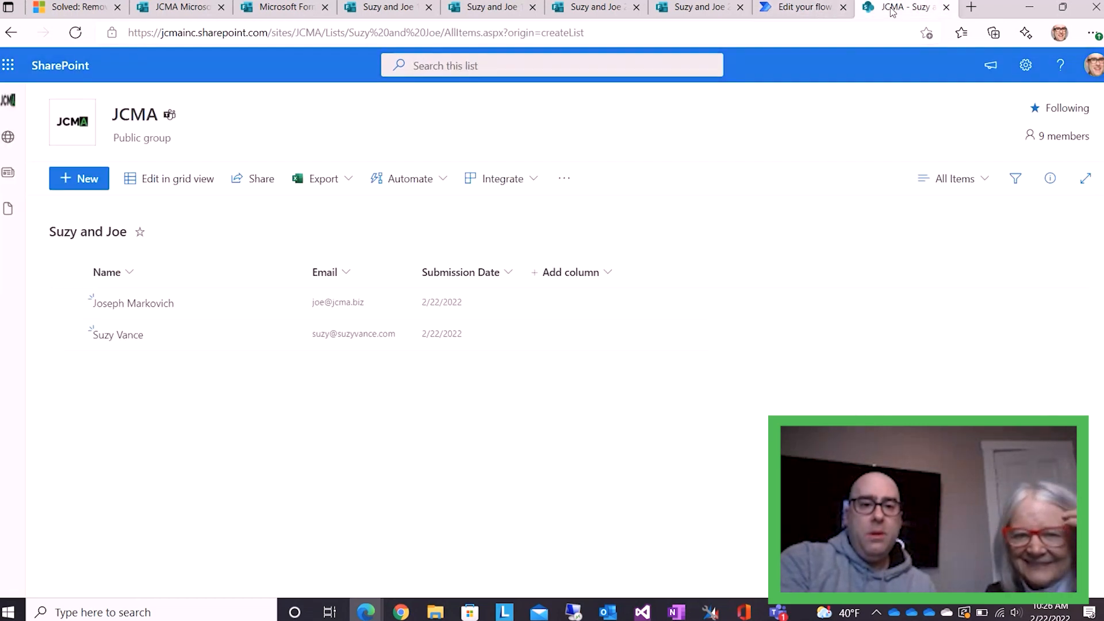